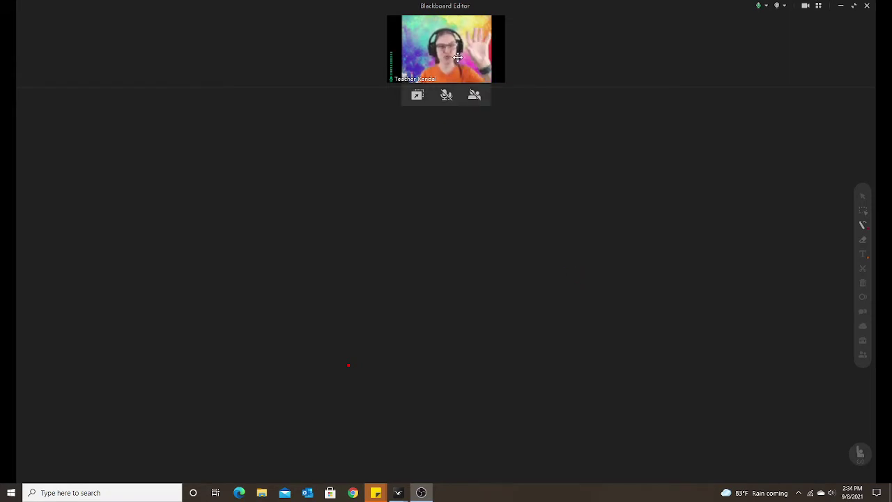
Step: Pull the teacher video into a centred board panel, narrow it, adjust its height and nudge it left
drag(457, 58, 440, 267)
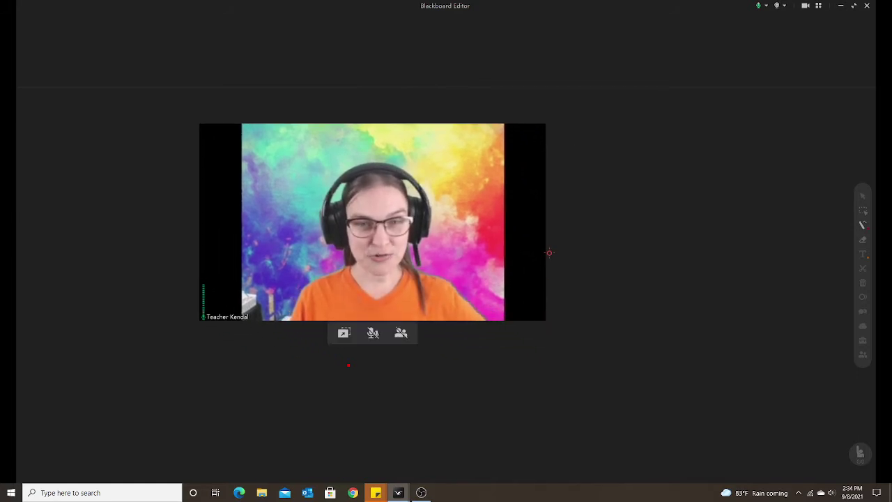
drag(545, 249, 496, 253)
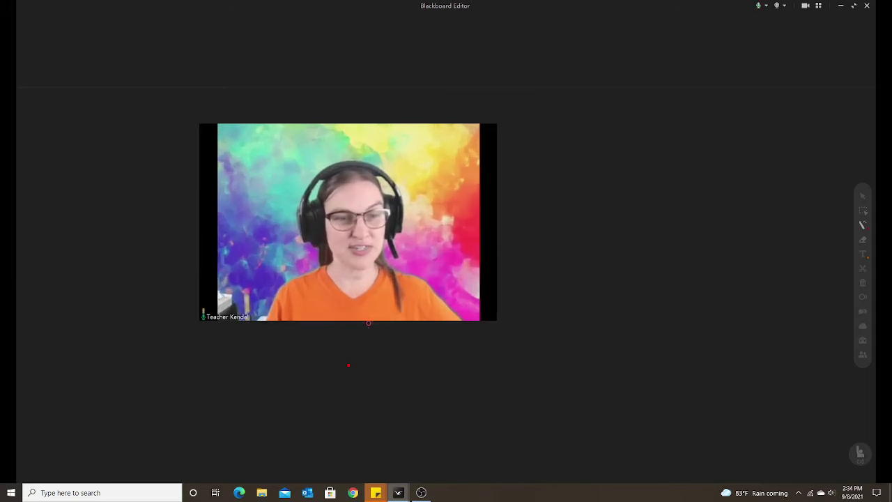
drag(363, 320, 560, 403)
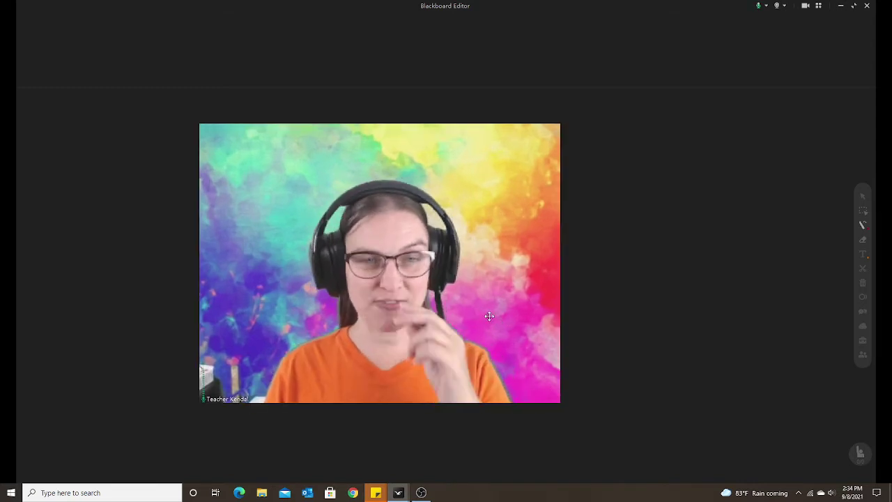
drag(487, 309, 480, 310)
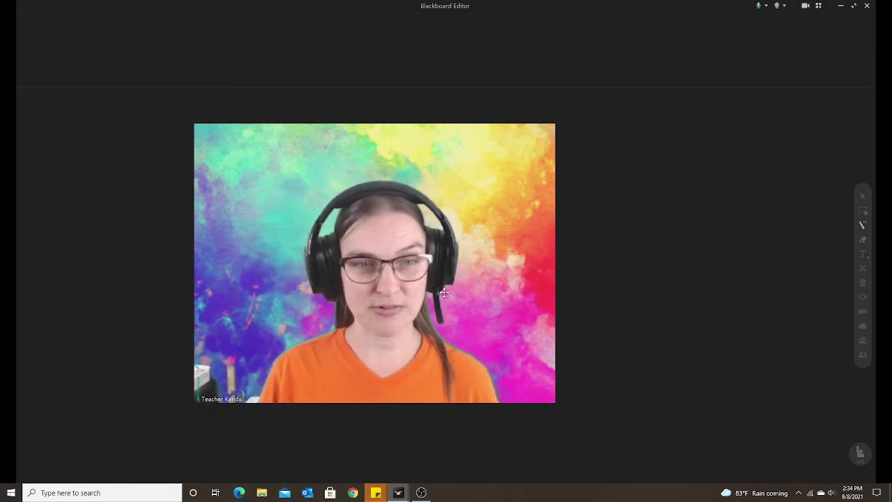
Step: Check the eraser and pen options, switch to the selection tool, and expand the teacher video across the board
click(863, 240)
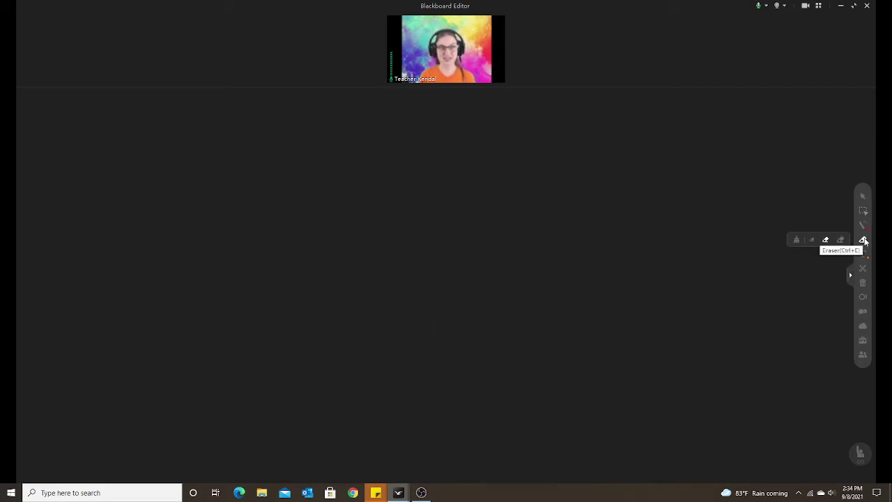
click(864, 224)
click(863, 199)
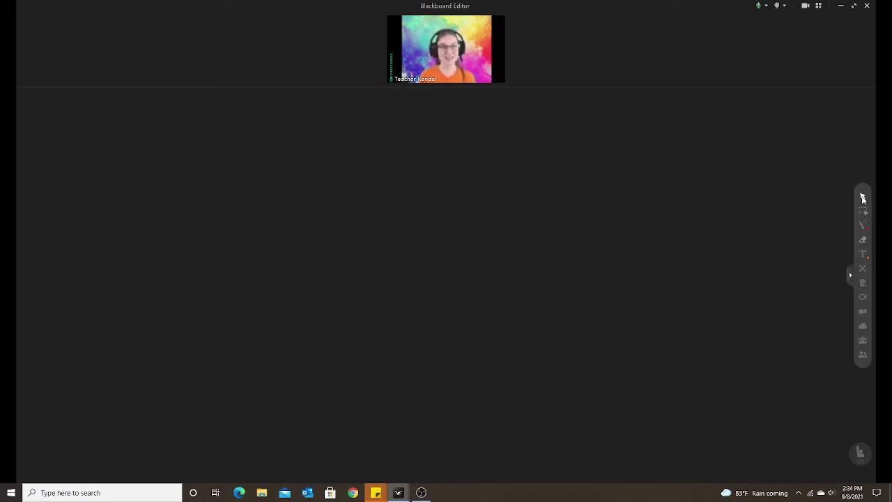
double_click(476, 57)
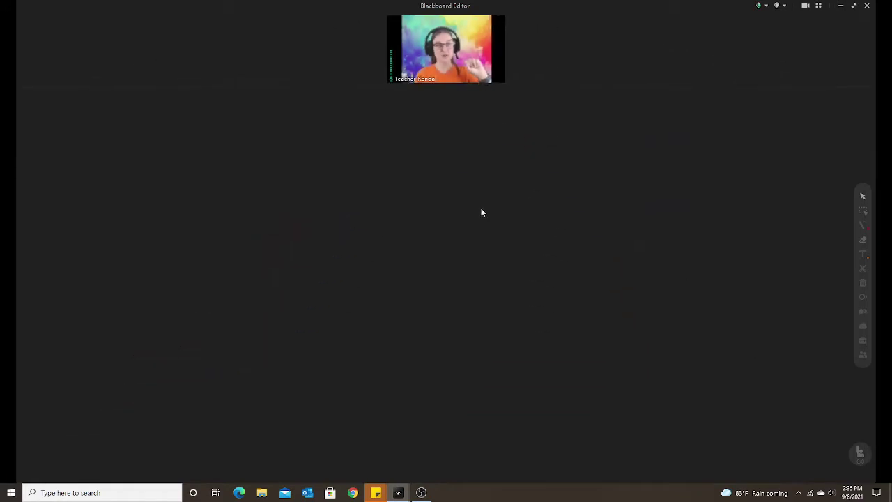
Step: Open the teacher video as a large panel, shift it slightly left and enlarge it
click(416, 93)
drag(282, 232, 265, 232)
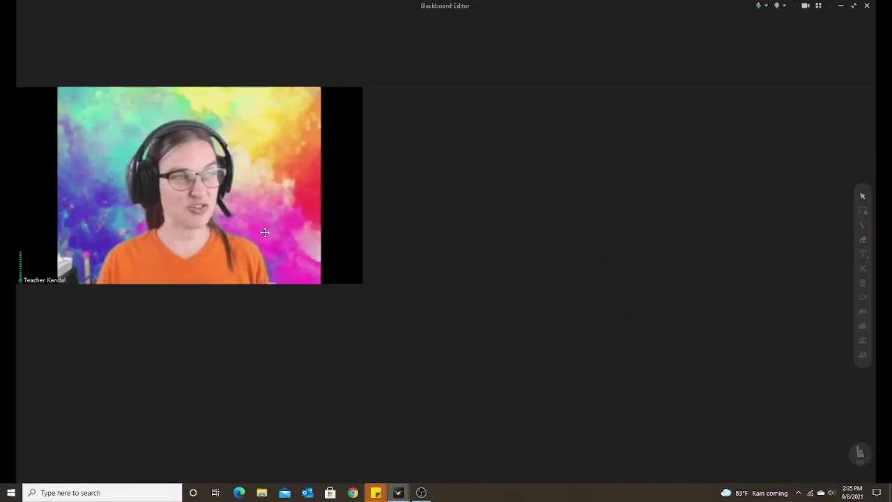
drag(362, 283, 446, 479)
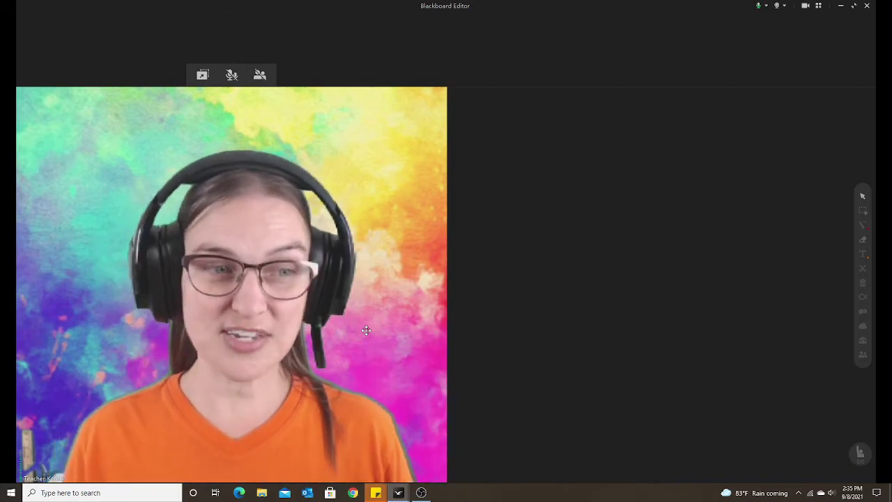
Step: Dock the teacher video back as a top thumbnail, then re-expand it into the board centre
drag(328, 353, 465, 59)
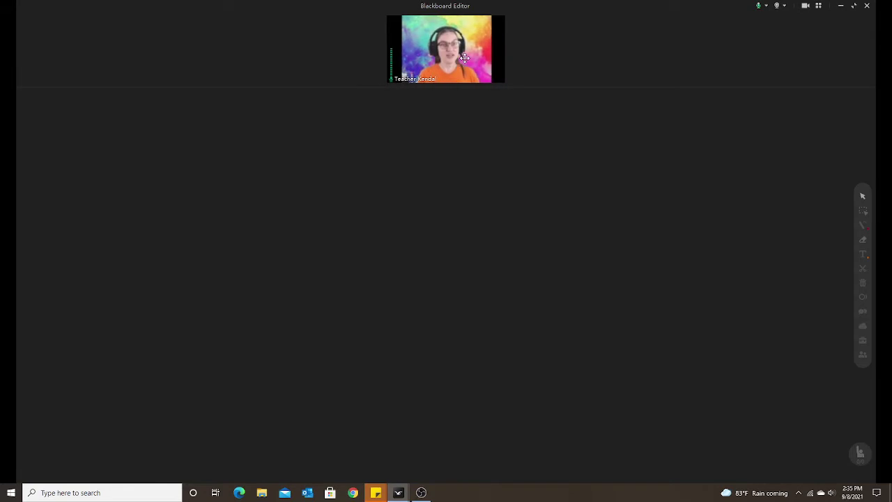
double_click(465, 59)
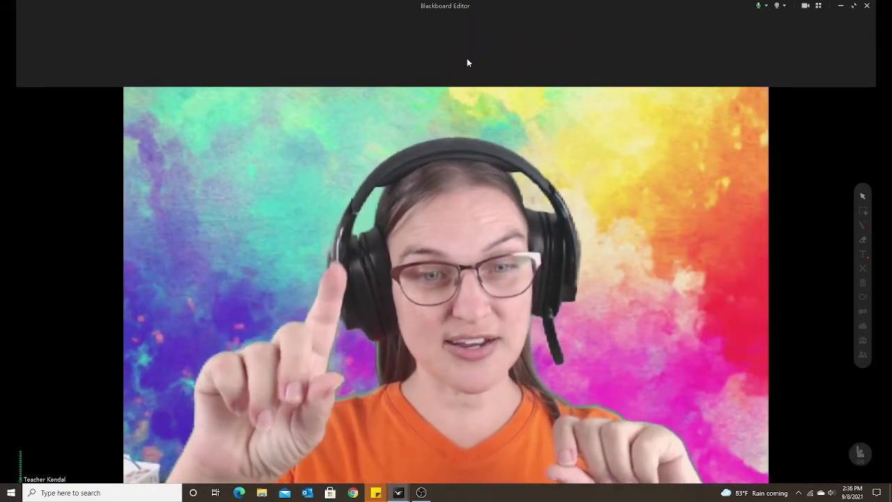
mouse_move(438, 308)
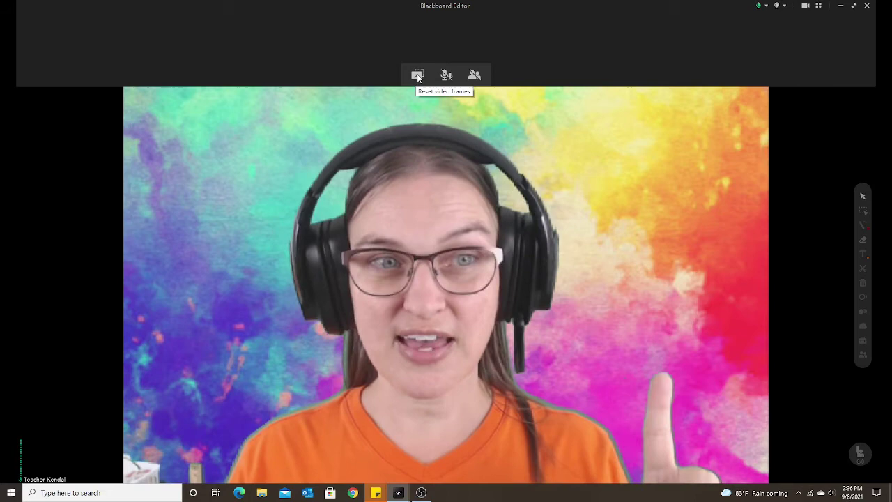
Step: Reset the teacher video to its top thumbnail, then pull it out again toward the board centre
click(418, 77)
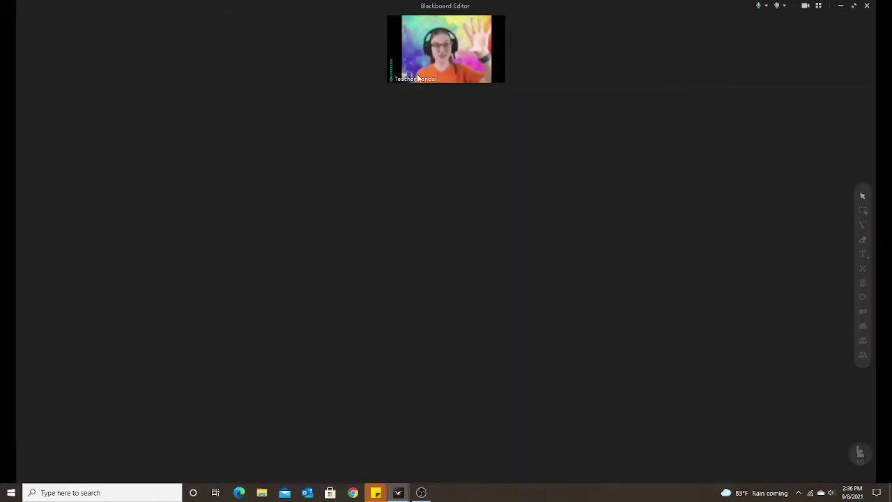
drag(458, 56, 483, 175)
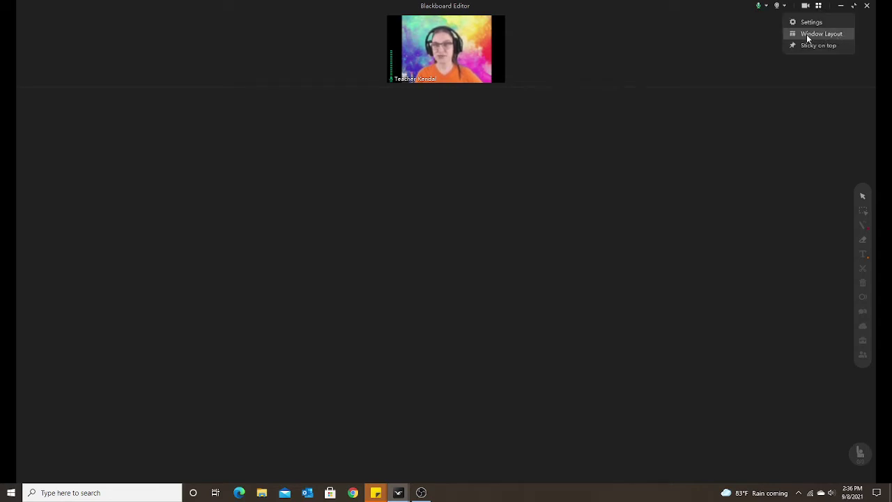
Step: Choose the 'Three-split screen on the right' template in the classroom window layout settings
click(824, 34)
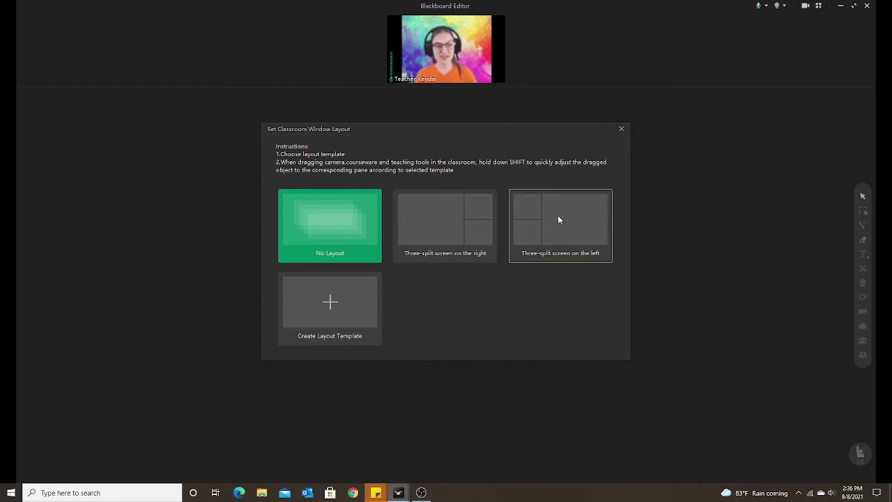
click(461, 226)
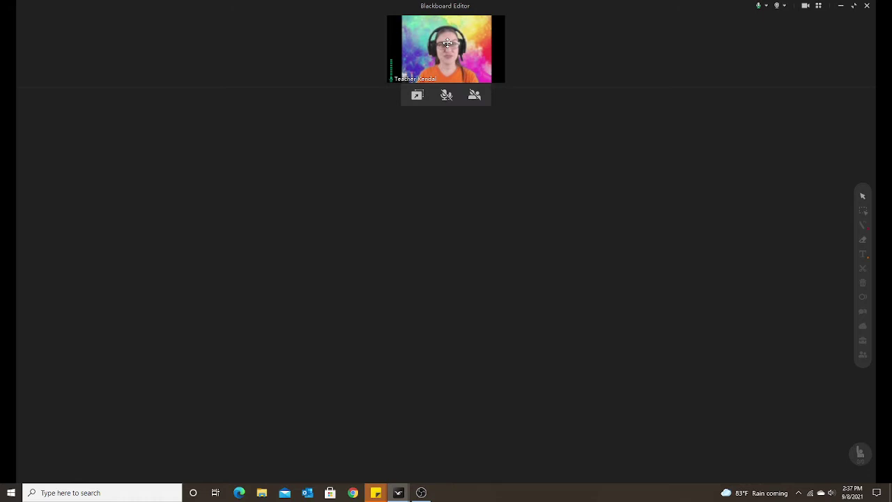
Step: Drag the teacher video out of its thumbnail slot into the layout's top-right pane
drag(450, 44, 428, 275)
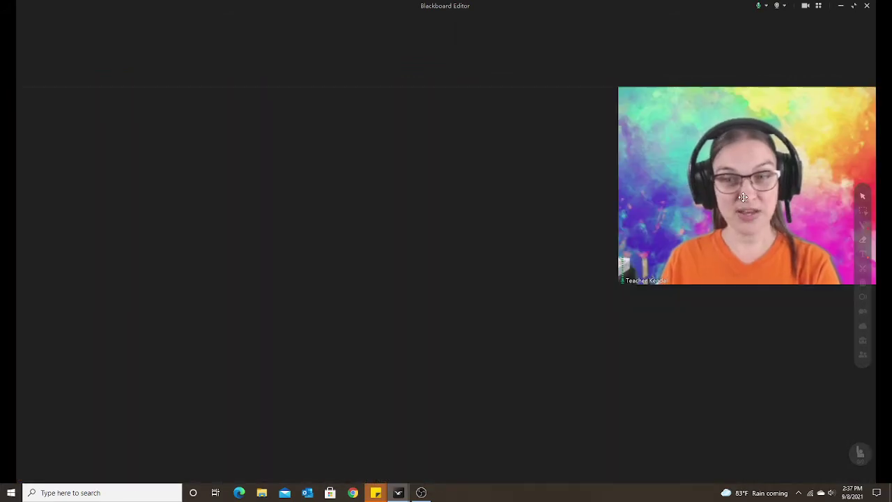
drag(743, 198, 723, 232)
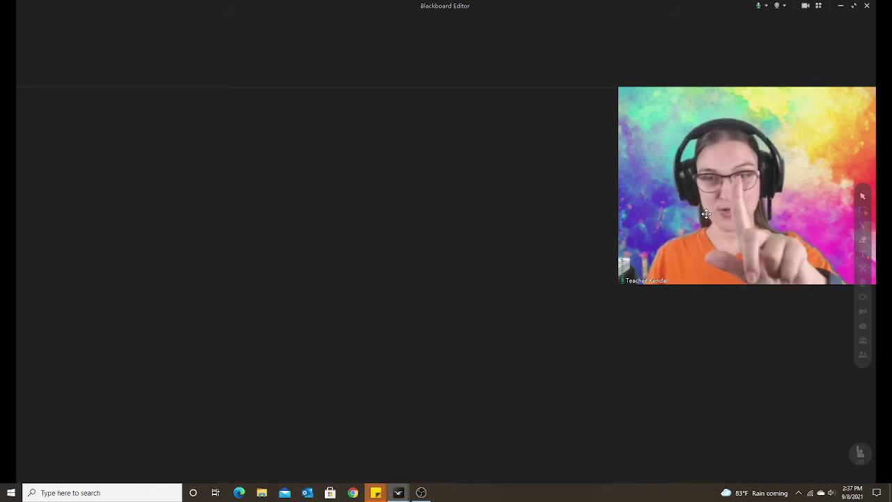
Step: Open September 2021 Calendar.pptx from the cloud drive's courseware files
click(862, 327)
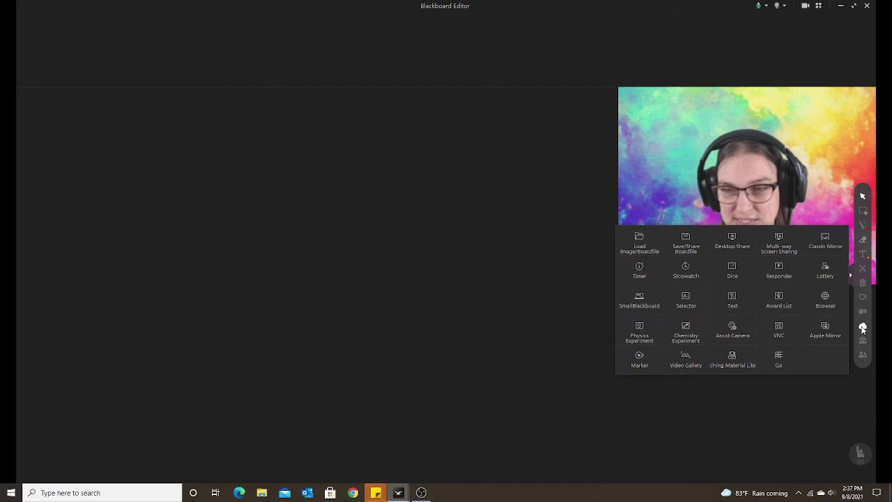
click(863, 328)
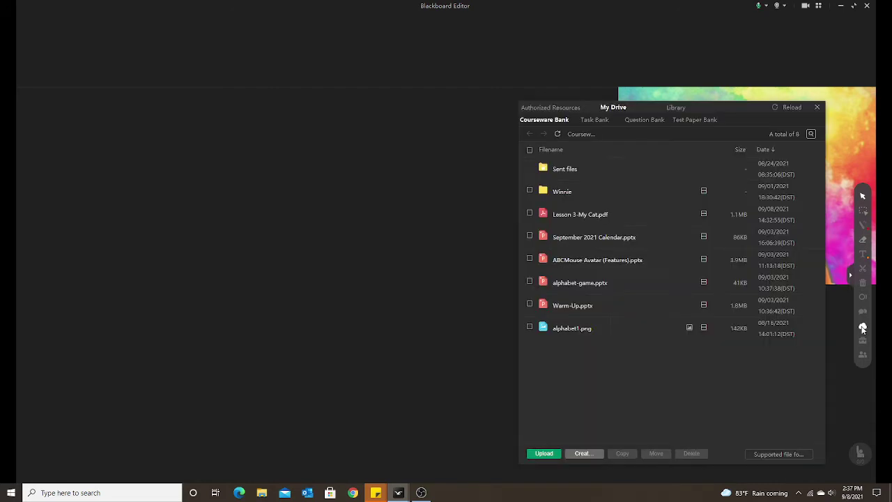
click(570, 239)
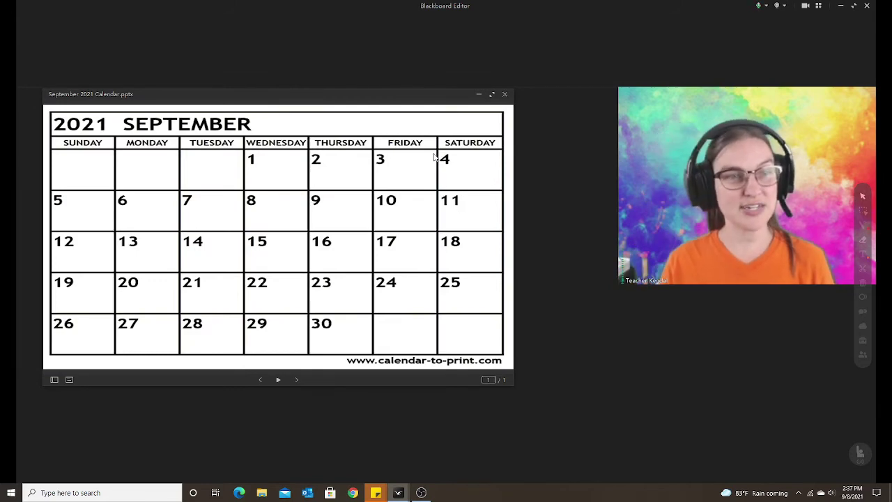
Step: Rearrange the calendar viewer and teacher video until the calendar fills the large left pane
drag(398, 94, 408, 142)
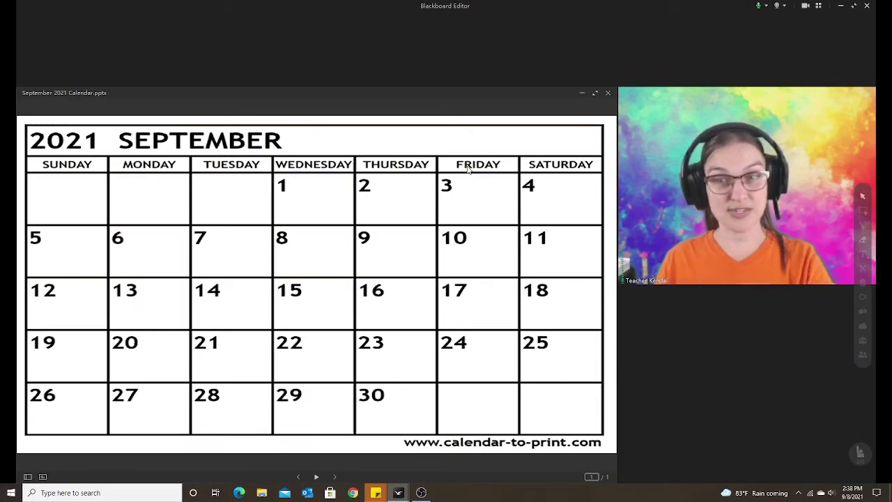
drag(448, 93, 716, 285)
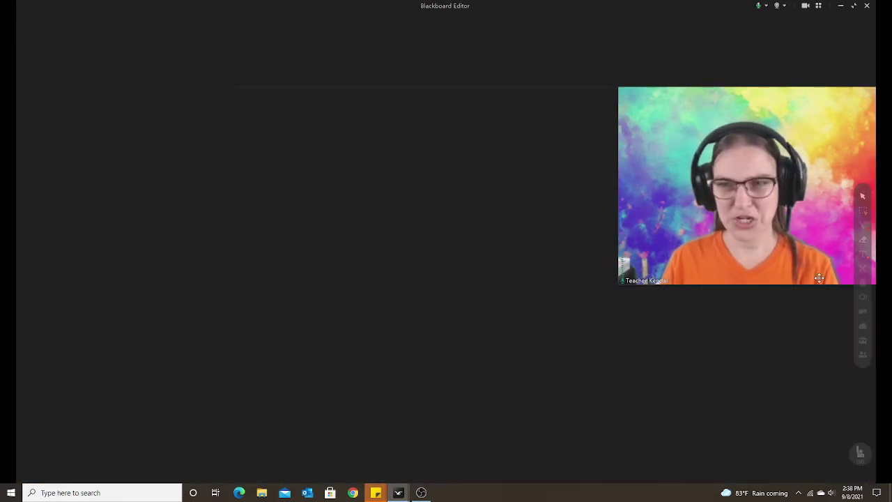
drag(820, 278, 661, 296)
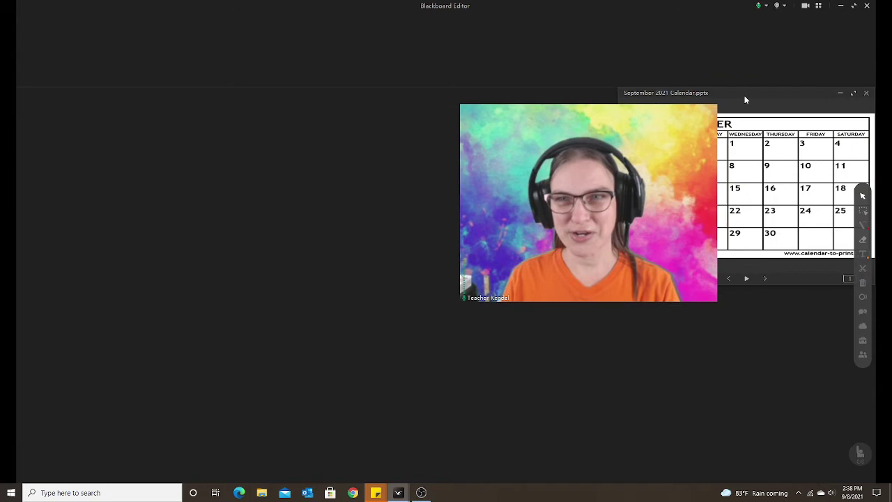
drag(746, 92, 745, 290)
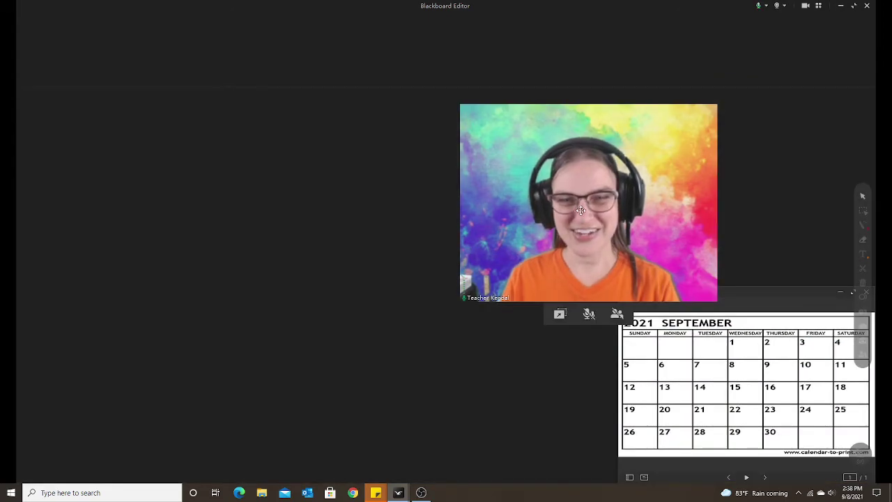
drag(581, 210, 738, 193)
drag(717, 295, 342, 183)
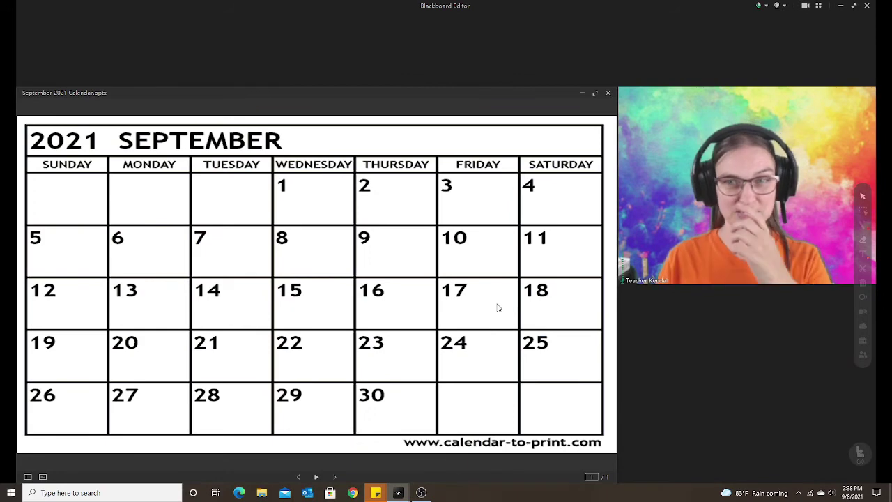
Step: Close the calendar, open Lesson 3-My Cat.pdf from My Drive and move it across the stage
click(609, 93)
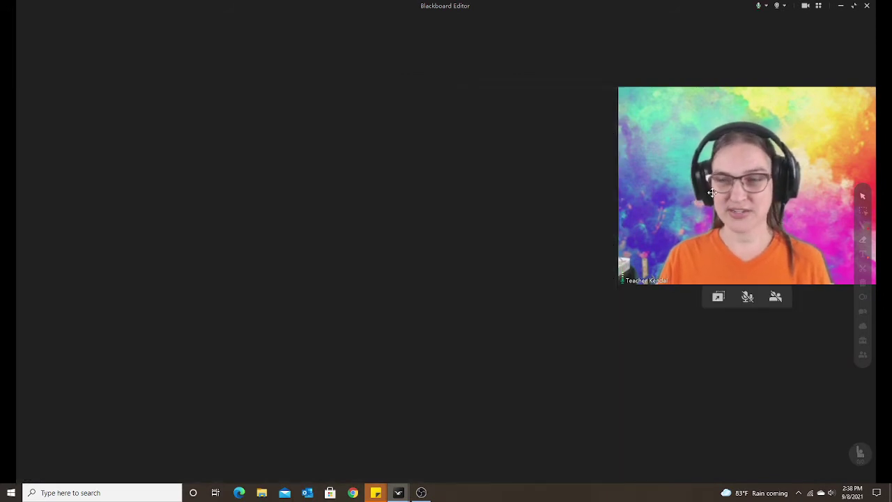
click(861, 327)
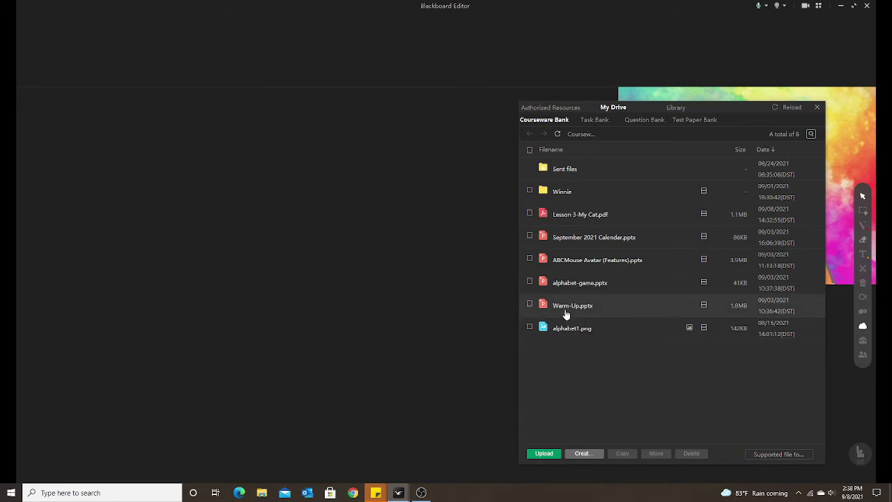
double_click(573, 216)
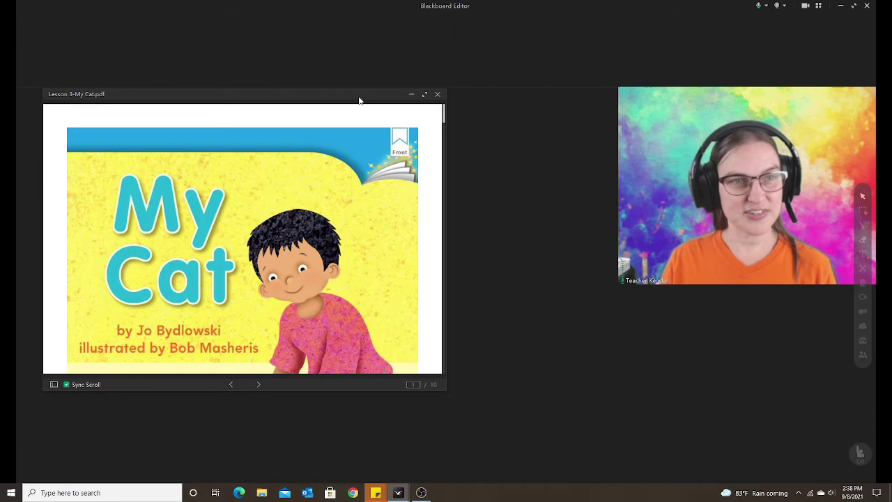
drag(353, 113, 472, 128)
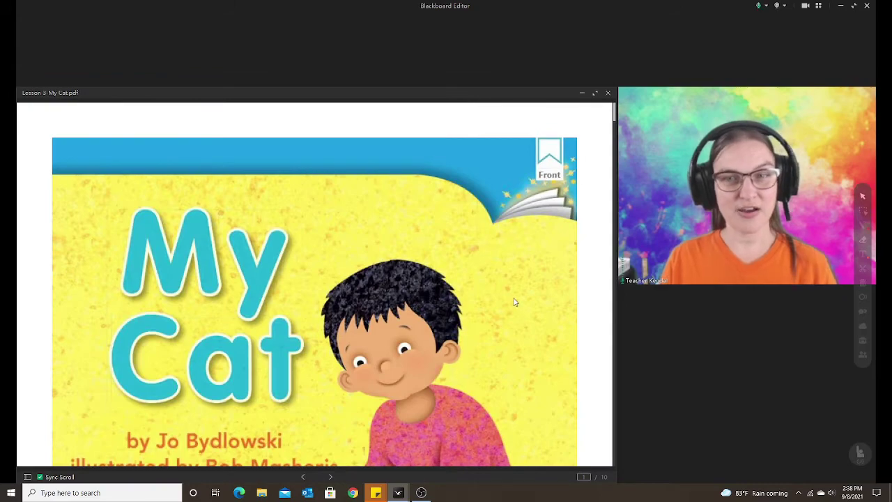
Step: Scroll through the first pages of Lesson 3-My Cat.pdf, then close it
scroll(506, 321, down, 10)
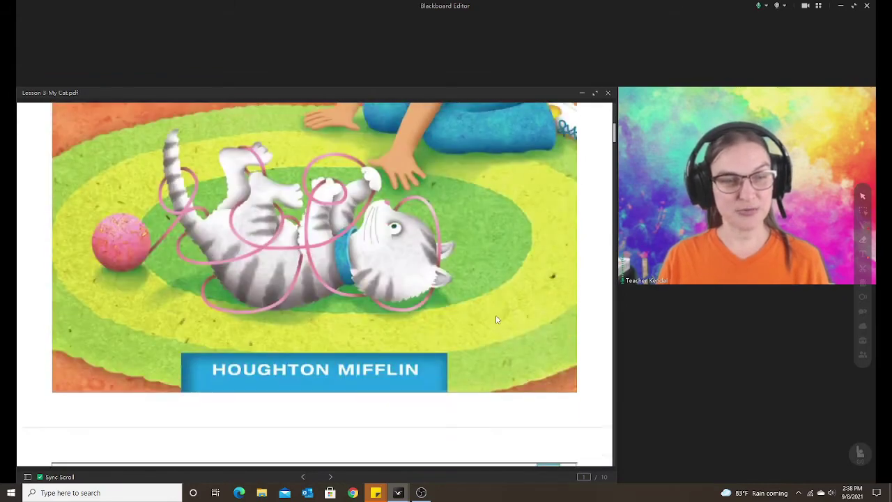
scroll(496, 320, down, 10)
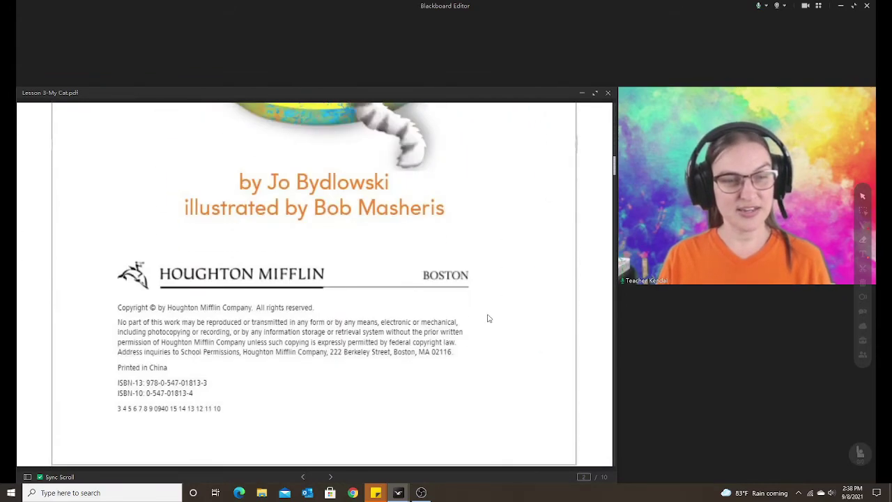
scroll(490, 318, down, 10)
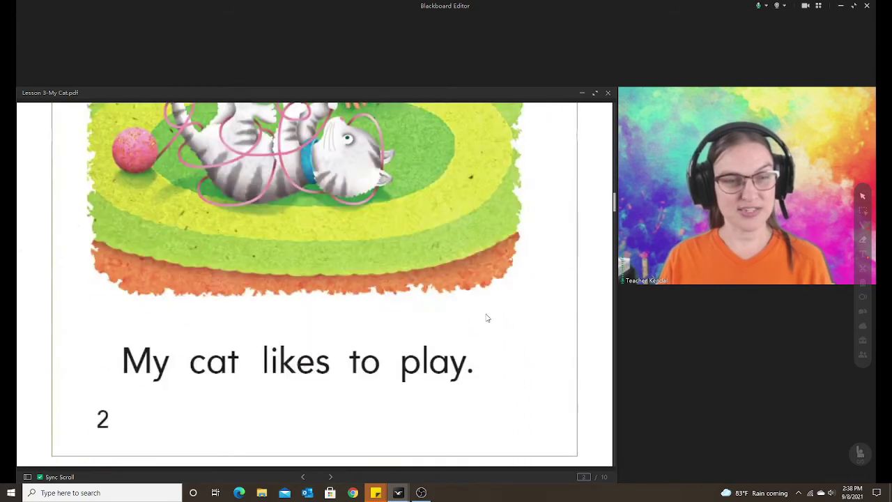
scroll(485, 315, down, 2)
scroll(481, 313, up, 3)
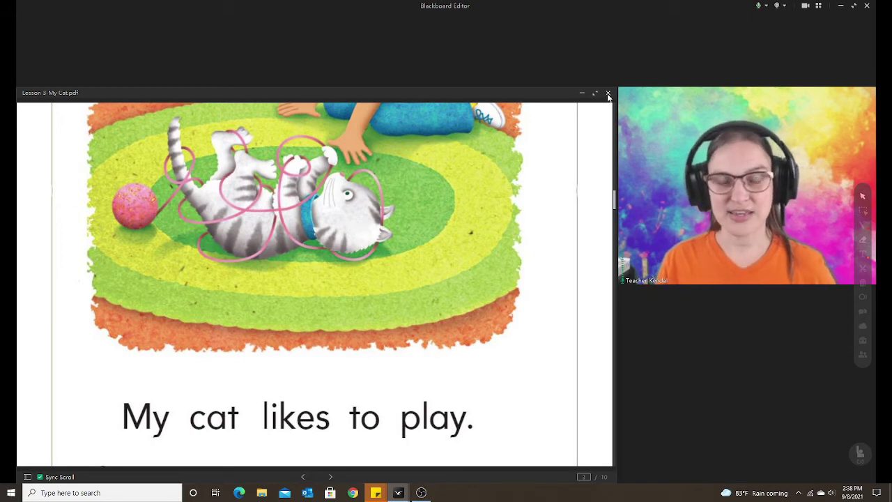
click(608, 93)
click(863, 340)
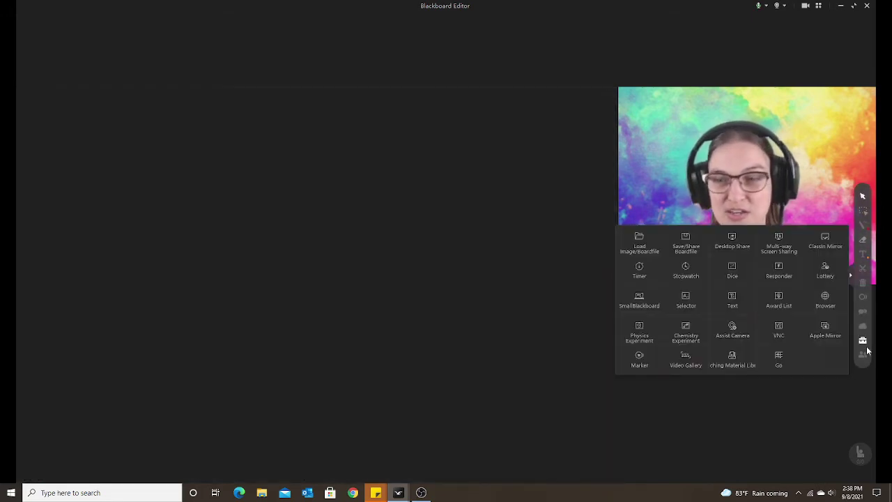
Step: Insert alphabet1.png from My Drive, enlarge it and shift it toward the board centre
click(862, 328)
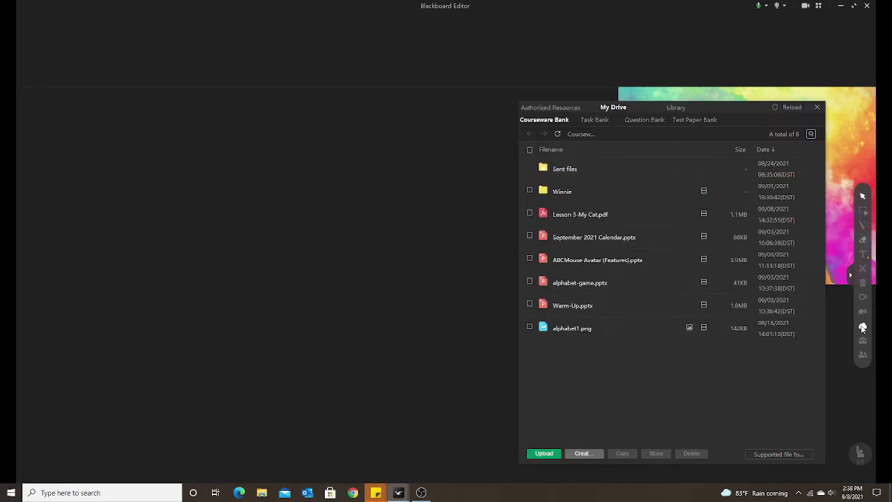
double_click(577, 332)
drag(301, 270, 332, 311)
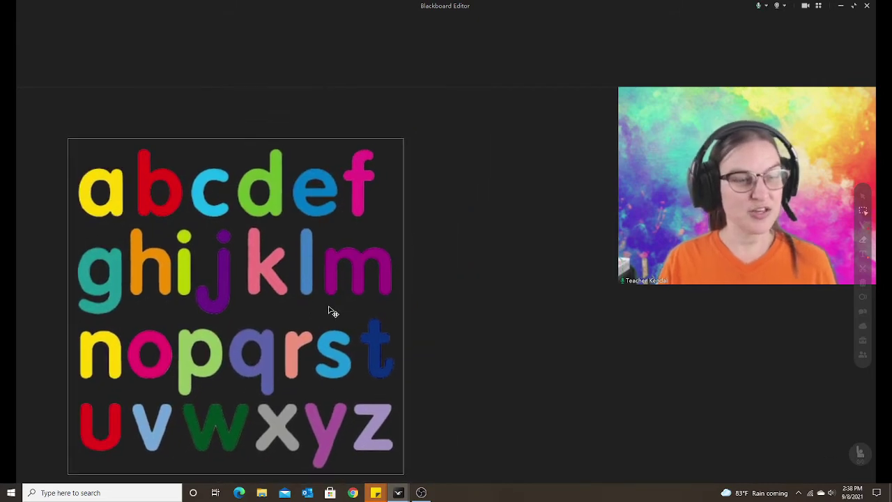
drag(404, 141, 436, 108)
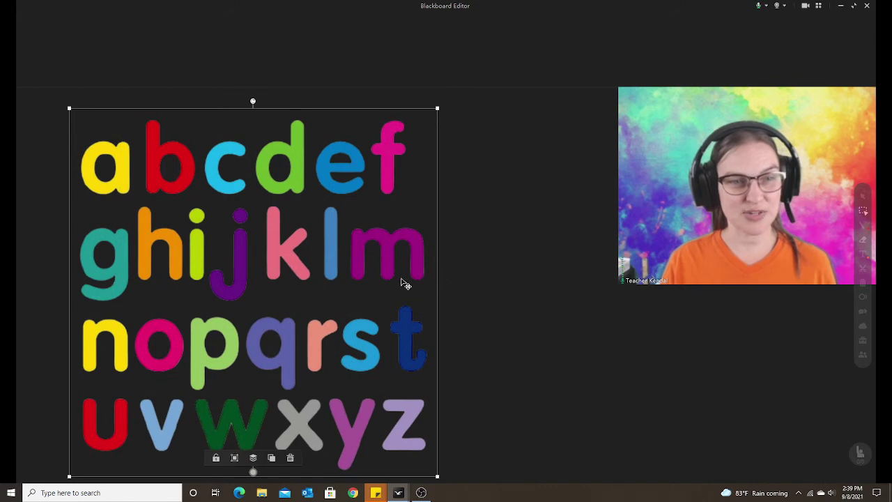
drag(402, 282, 468, 270)
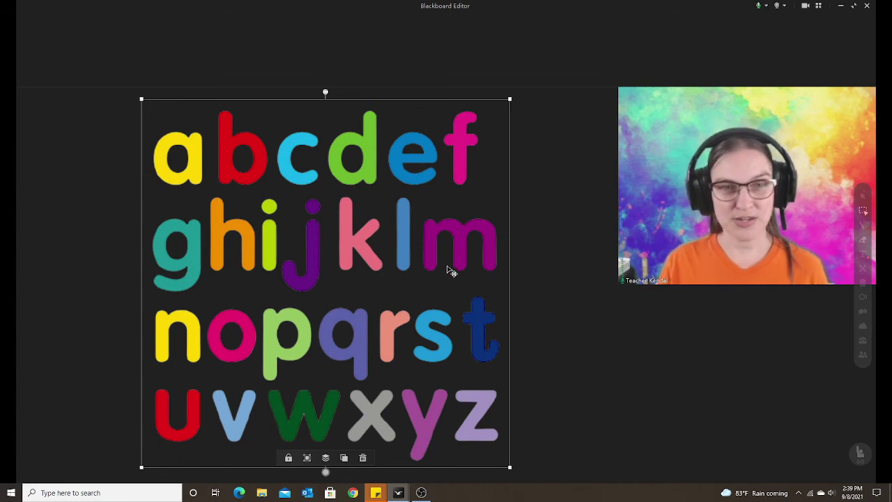
Step: Open September 2021 Calendar.pptx and apply the three-split layout with panes on the left
click(863, 328)
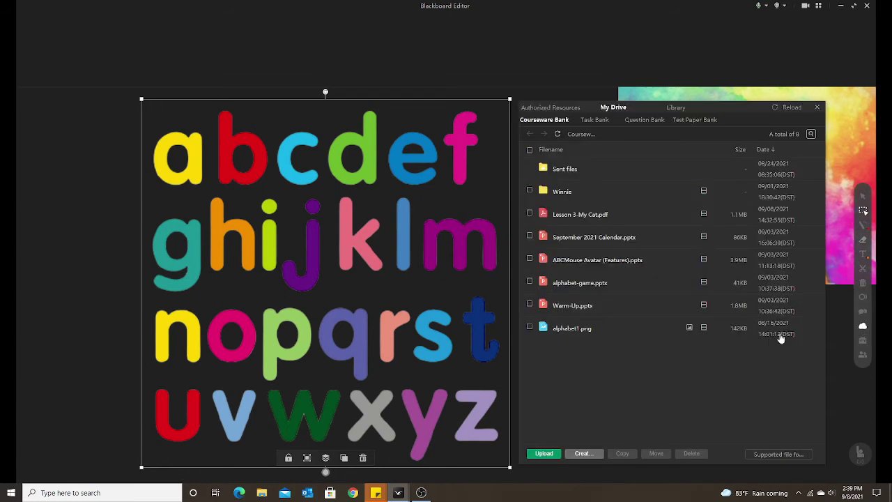
double_click(571, 238)
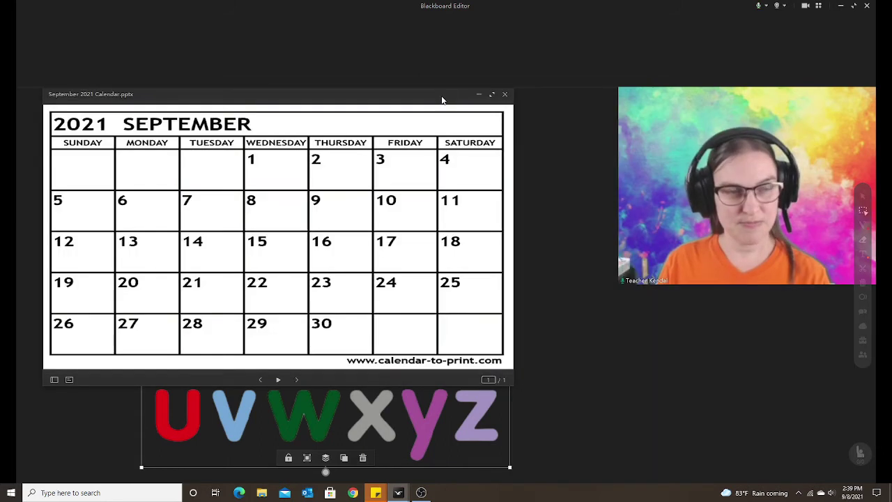
click(818, 6)
click(819, 34)
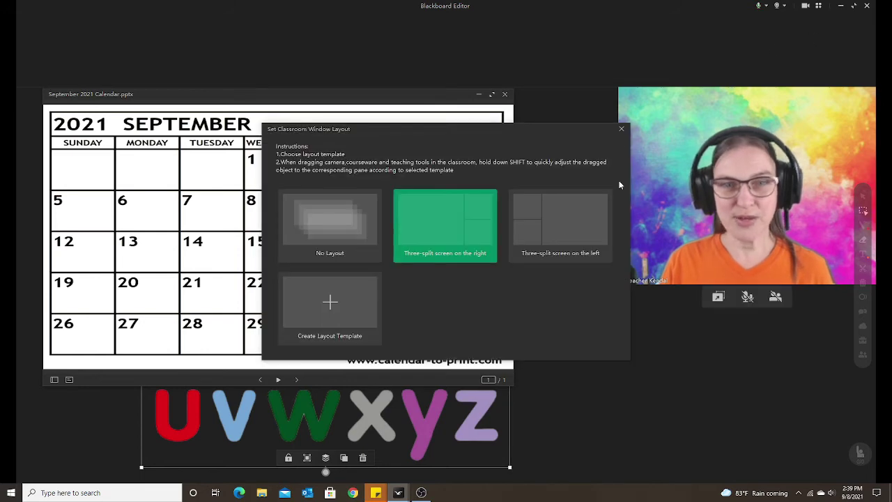
click(563, 236)
Step: Place the teacher video top-left, the calendar in the large right pane, and delete the alphabet image
drag(747, 209, 147, 209)
drag(402, 99, 727, 102)
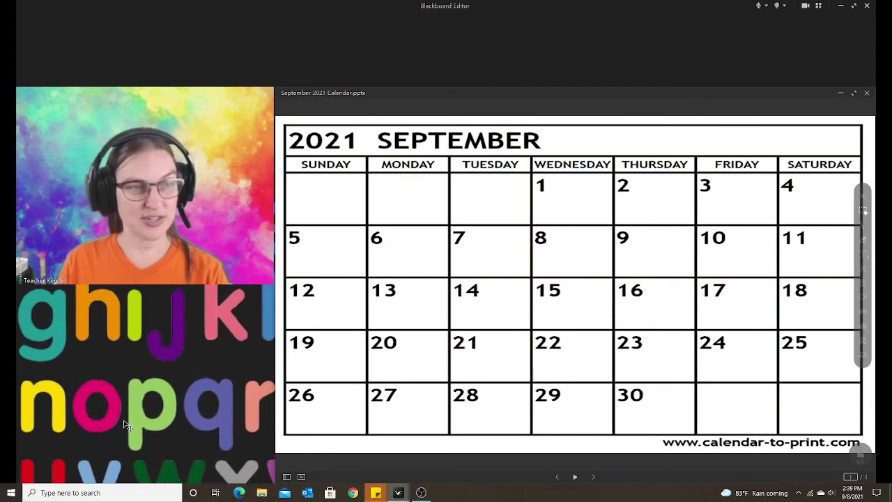
drag(126, 421, 142, 422)
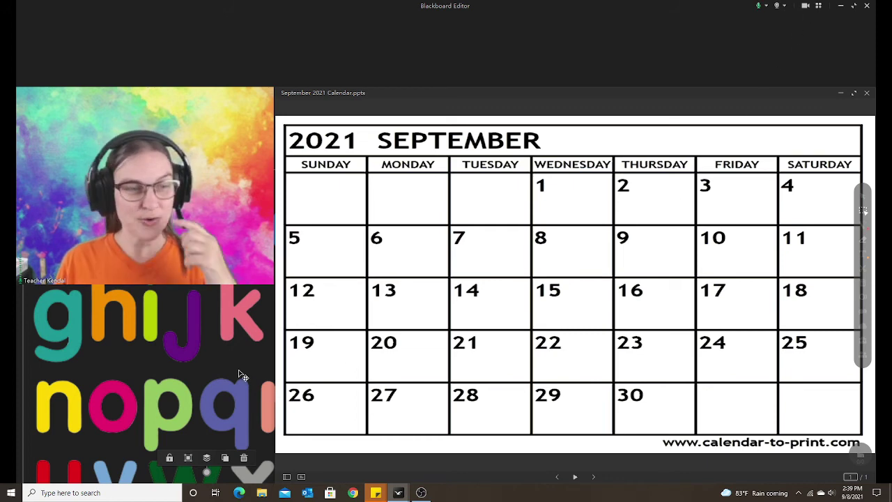
scroll(239, 376, down, 3)
click(225, 458)
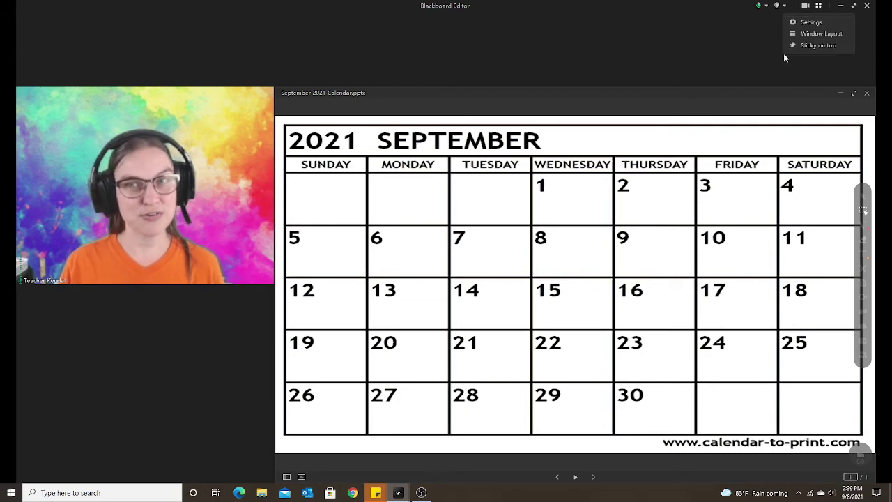
Step: Create a tile-mode template split into left and right halves, each split into two stacked panes, and save it as Custom Template_1
click(818, 34)
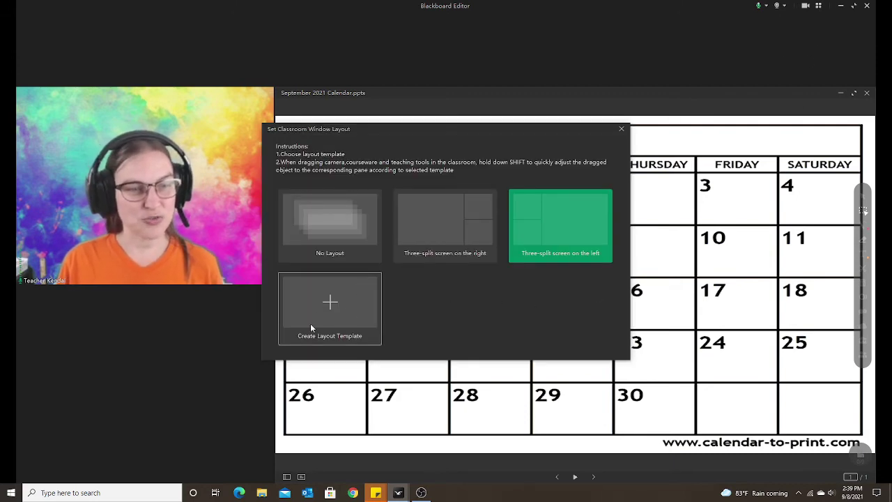
click(330, 305)
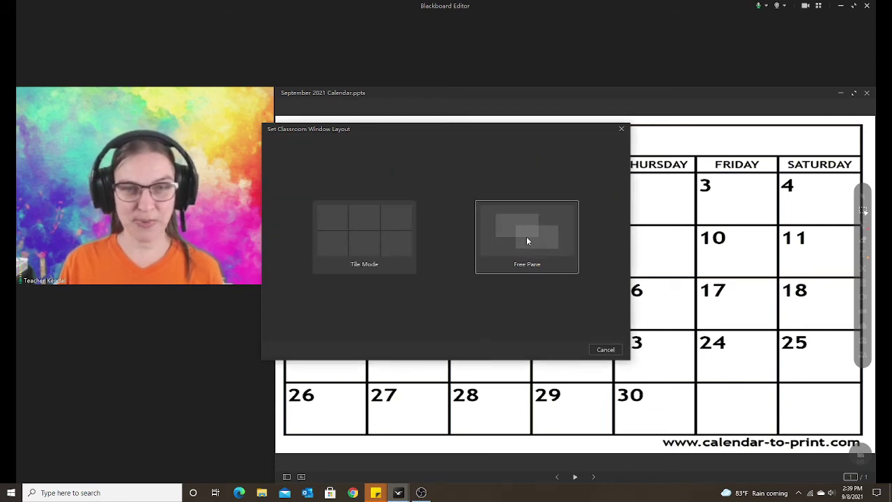
click(390, 237)
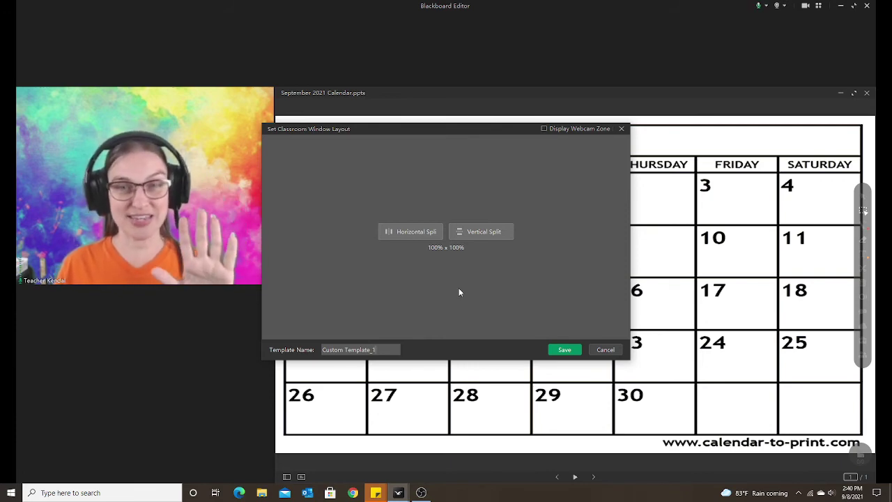
mouse_move(686, 85)
mouse_down()
mouse_move(693, 219)
mouse_move(694, 98)
mouse_up()
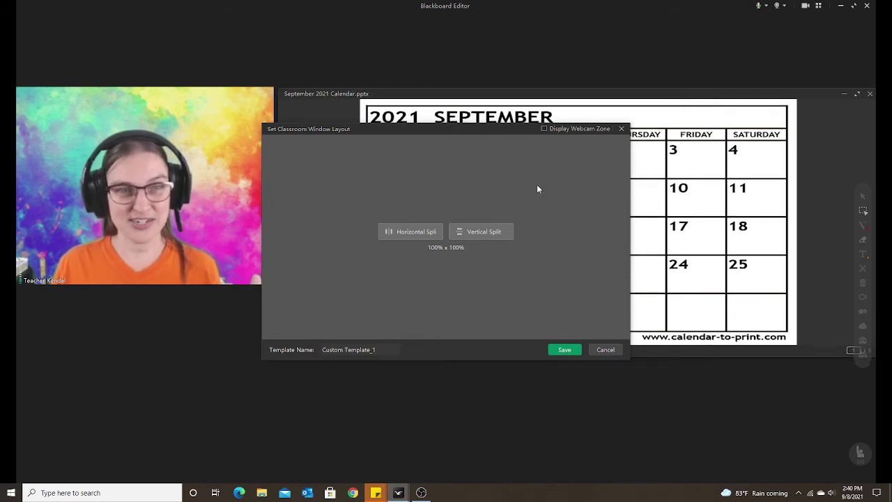
click(415, 233)
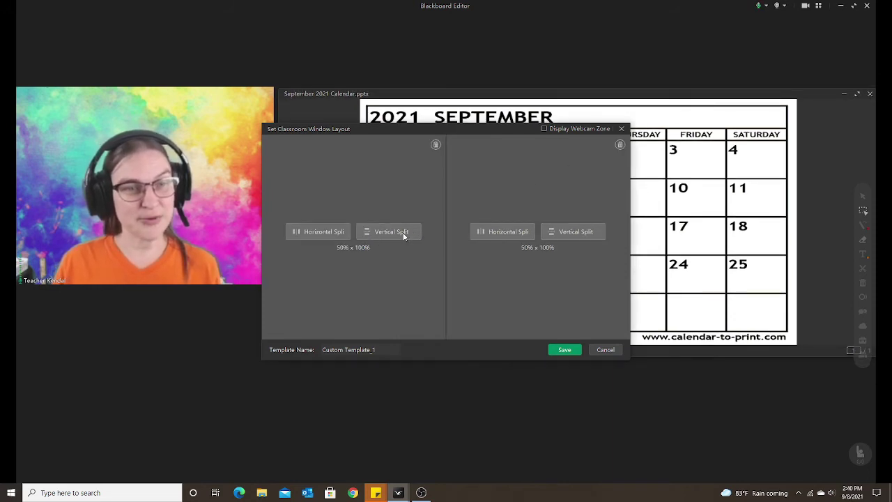
click(404, 236)
click(568, 233)
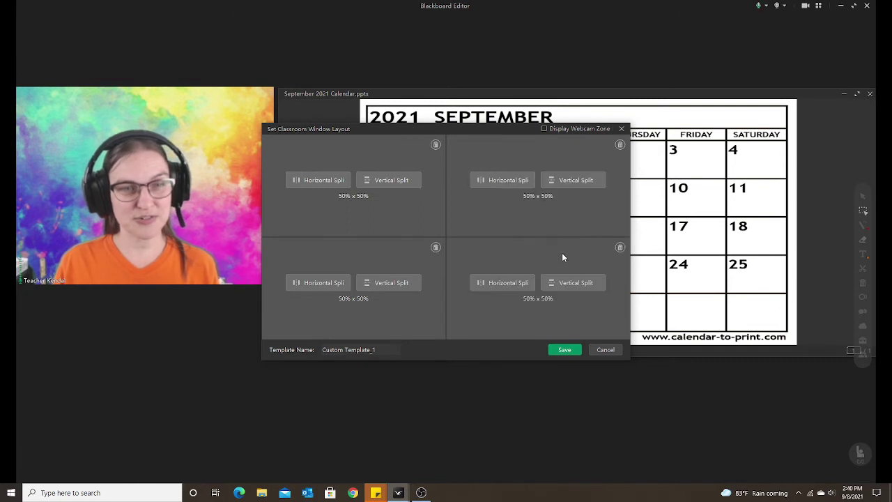
click(565, 350)
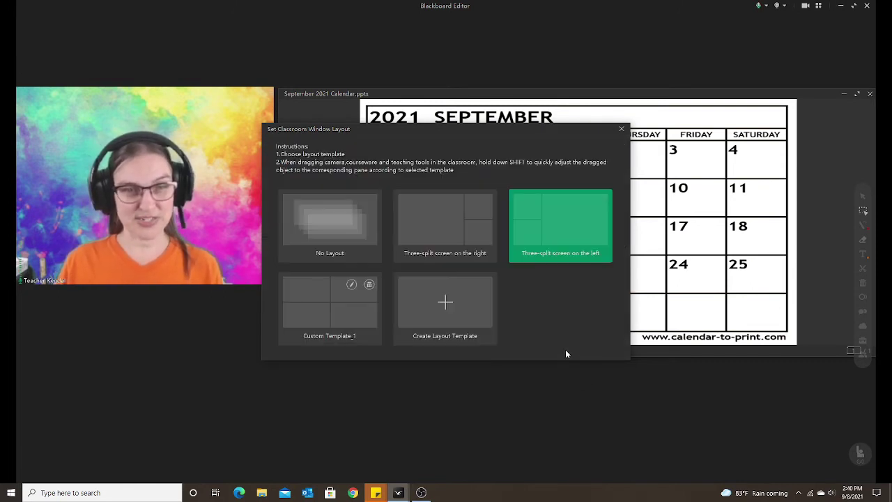
Step: Apply Custom Template_1 and dock Lesson 3-My Cat.pdf from the cloud drive in the bottom-right pane
click(345, 313)
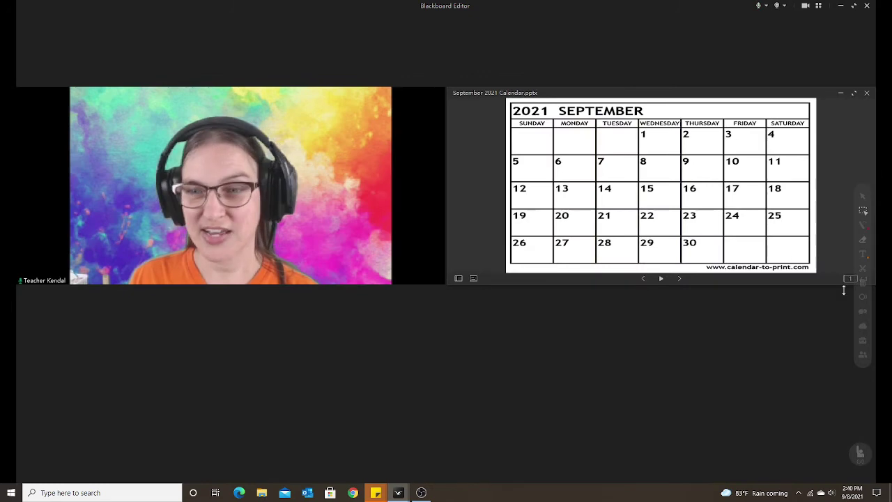
click(862, 326)
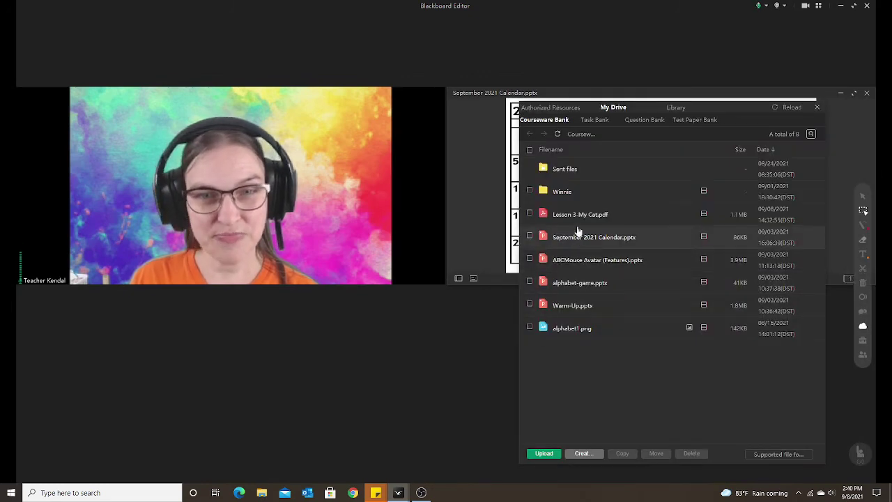
drag(577, 222, 581, 315)
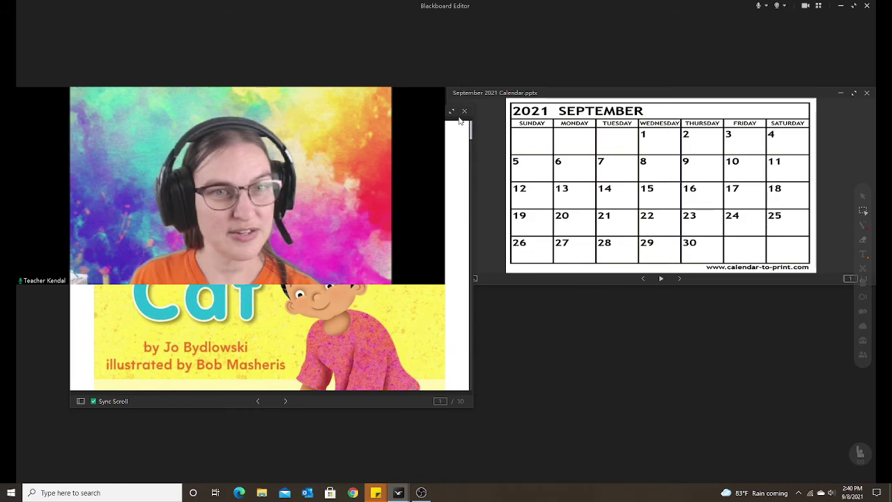
drag(459, 120, 720, 297)
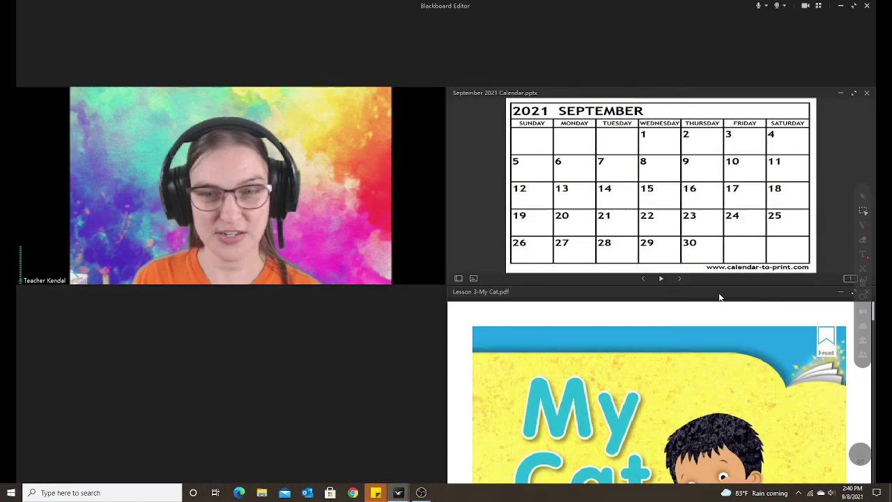
scroll(650, 381, down, 10)
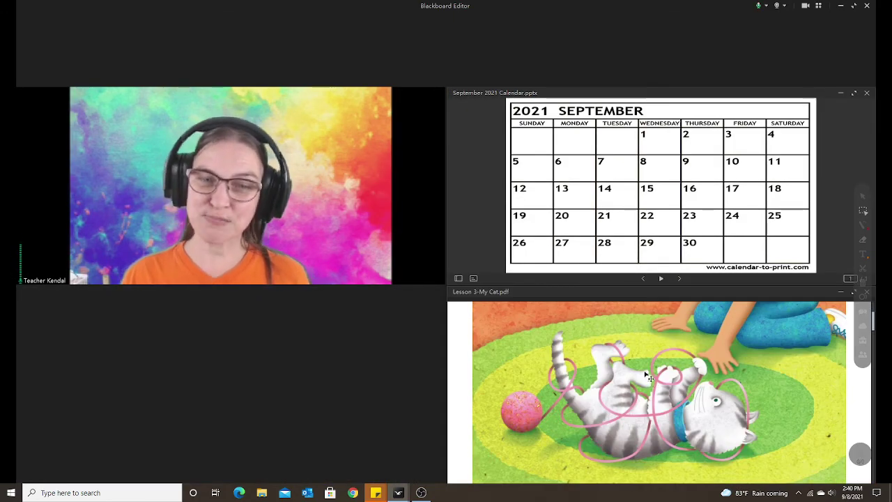
scroll(640, 360, down, 3)
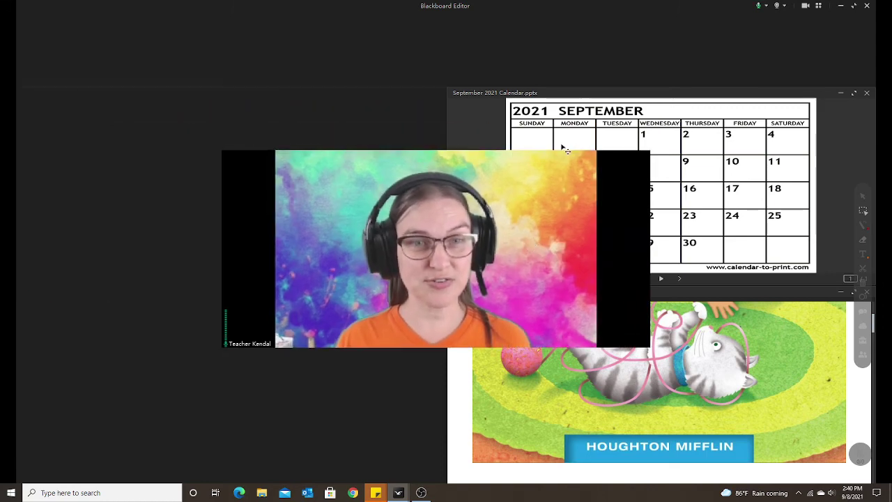
Step: Reposition the teacher video back into the top-left pane beside the calendar
drag(405, 243, 300, 199)
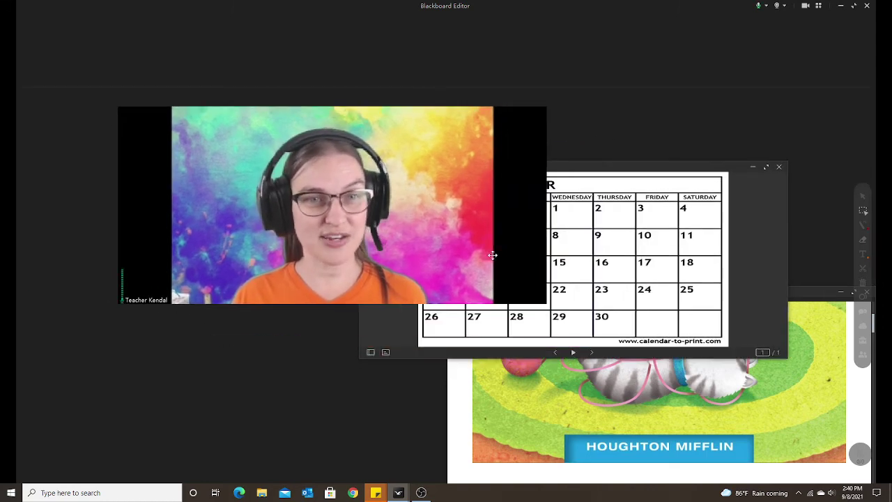
drag(613, 164, 666, 151)
drag(402, 181, 326, 166)
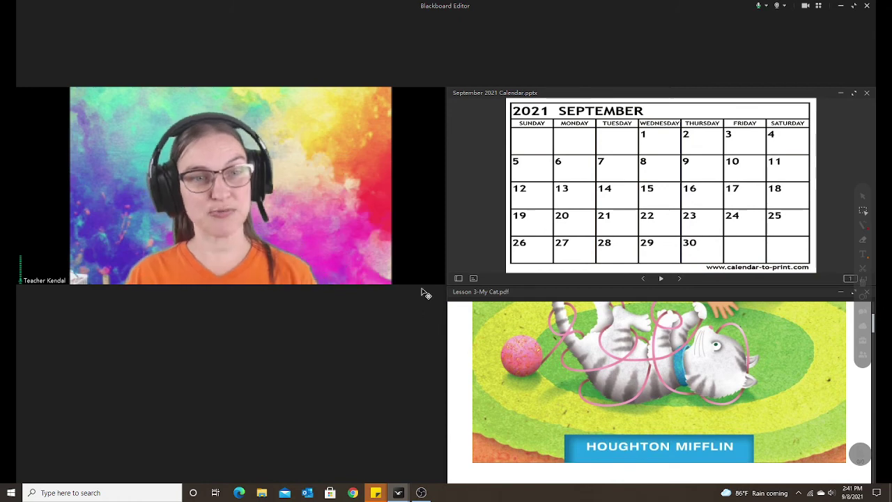
mouse_move(444, 213)
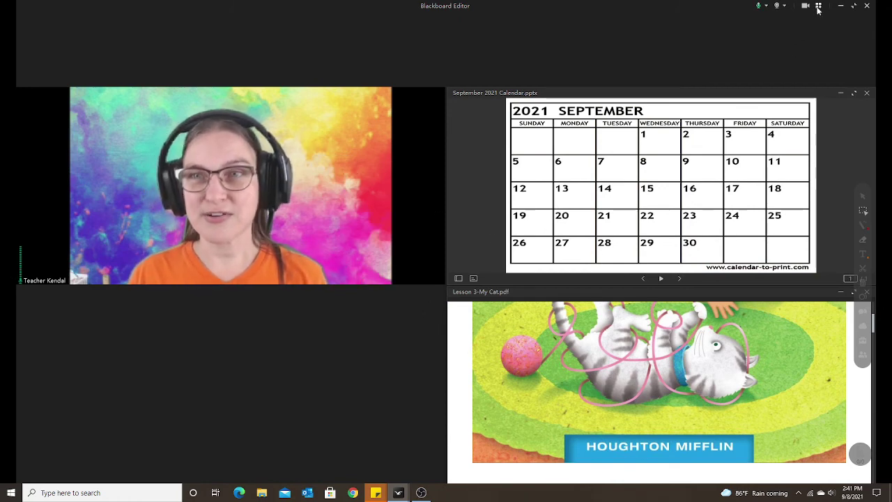
Step: Start a free-pane layout template and place its first pane at the top centre
click(821, 33)
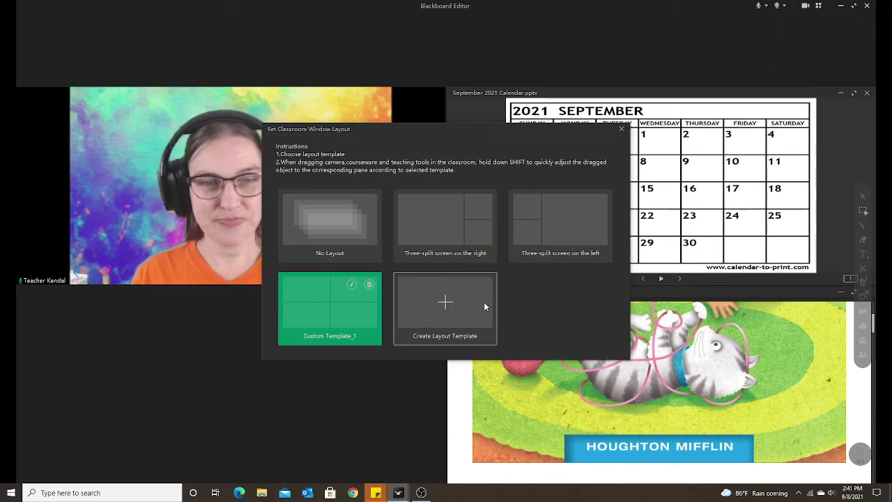
click(446, 302)
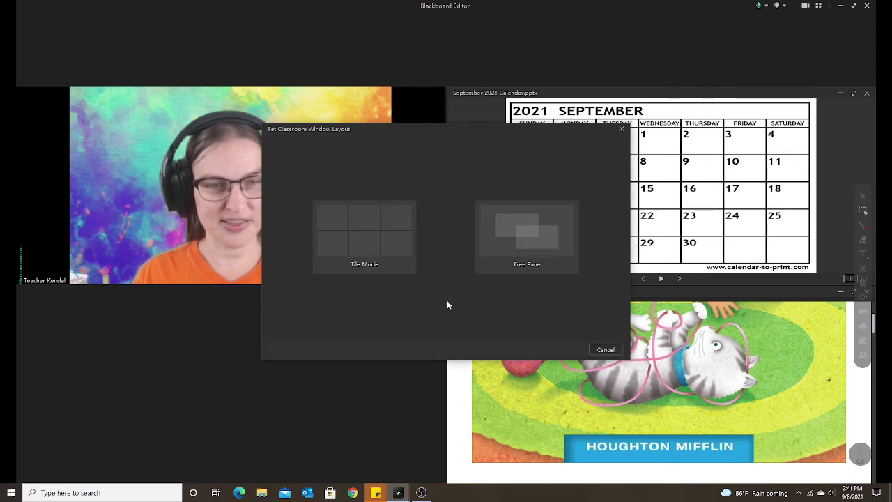
click(533, 241)
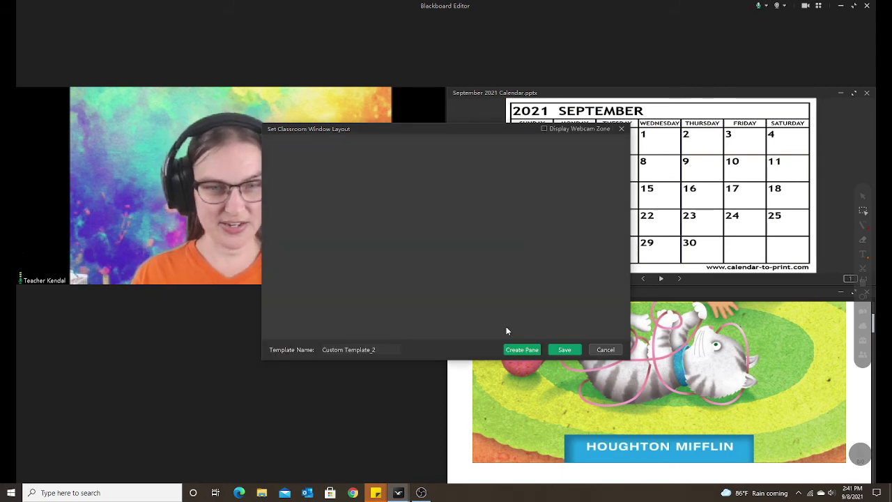
click(518, 352)
drag(467, 259, 447, 279)
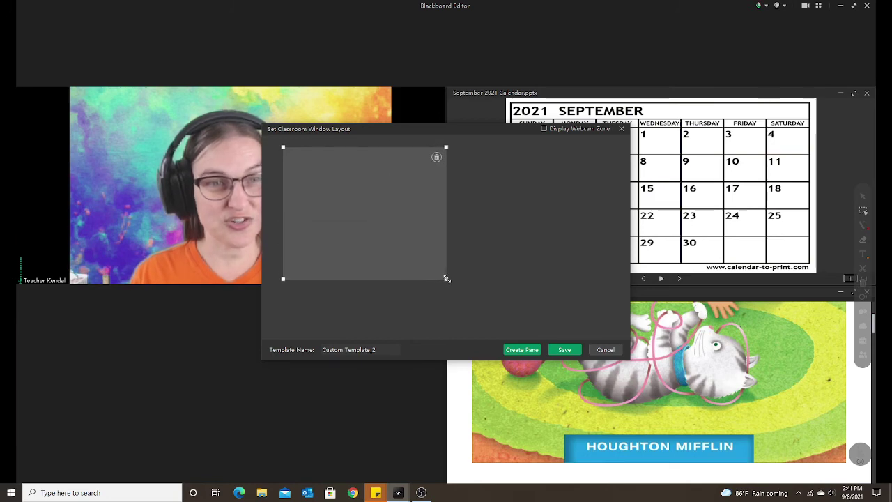
drag(409, 235, 321, 294)
Step: Add lower-left and lower-right panes, save as Custom Template_2, and apply it
click(519, 349)
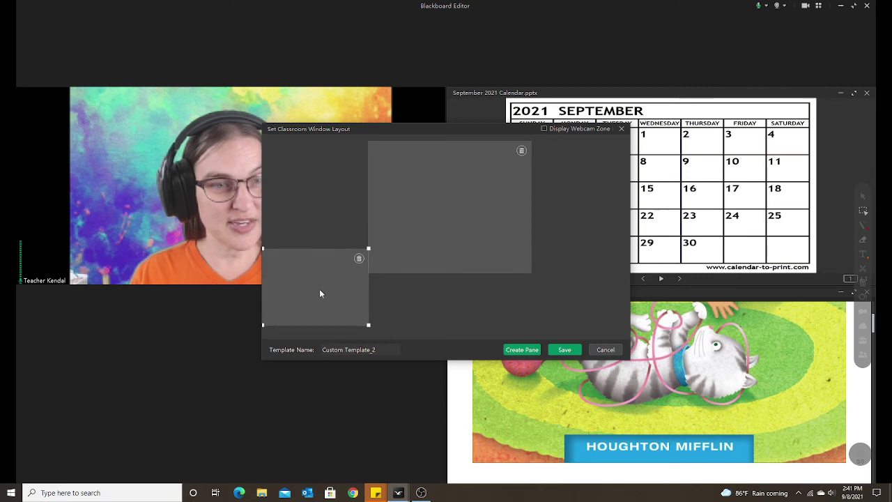
click(521, 350)
drag(472, 252, 599, 312)
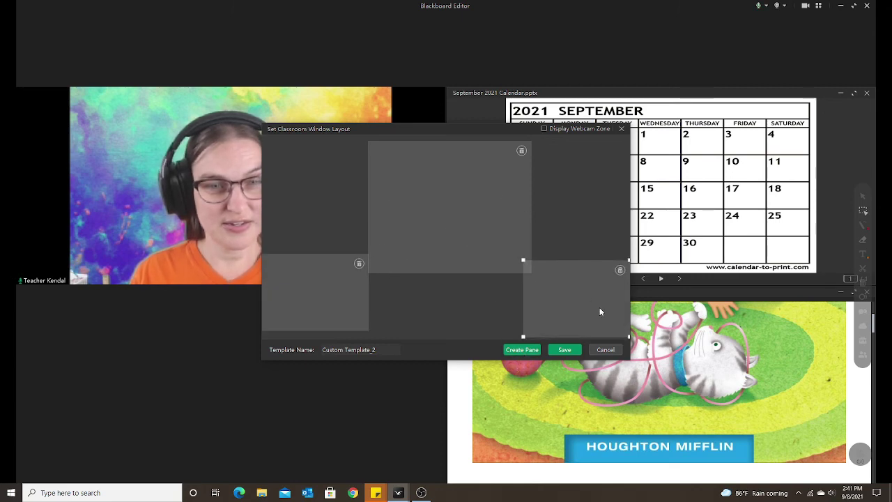
click(565, 350)
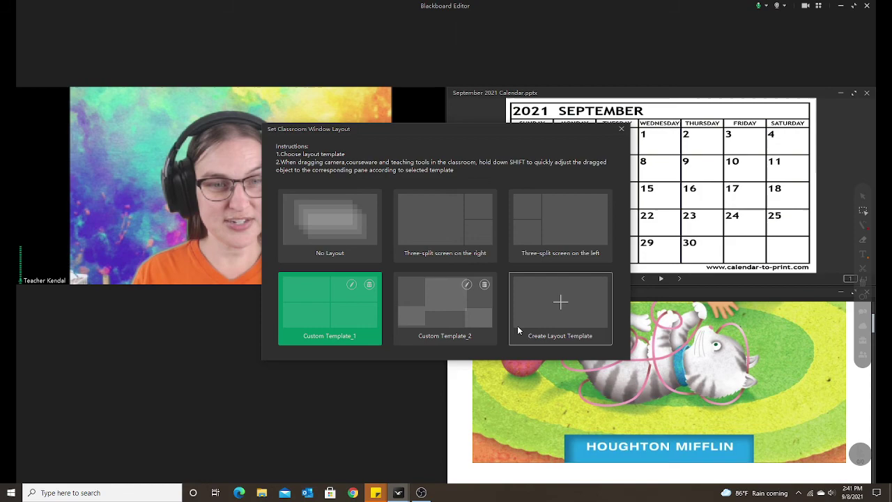
click(458, 315)
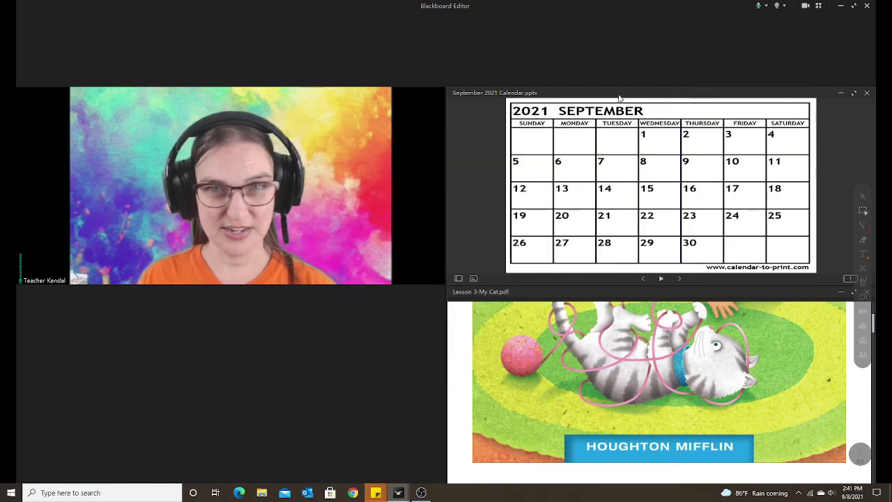
Step: Move the calendar to the lower-left pane, teacher video to top centre, Cat PDF to lower right
drag(619, 98, 191, 313)
drag(174, 177, 293, 195)
drag(711, 287, 760, 340)
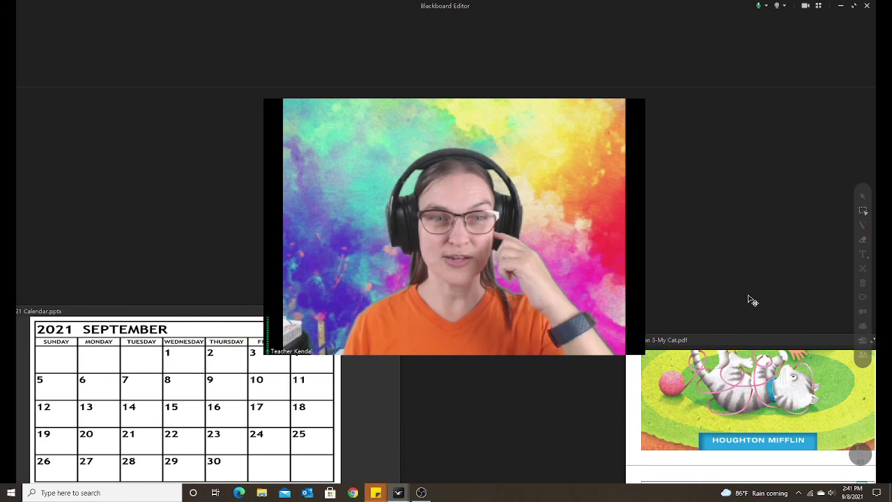
Step: Check the Window Layout settings, then close them
click(819, 7)
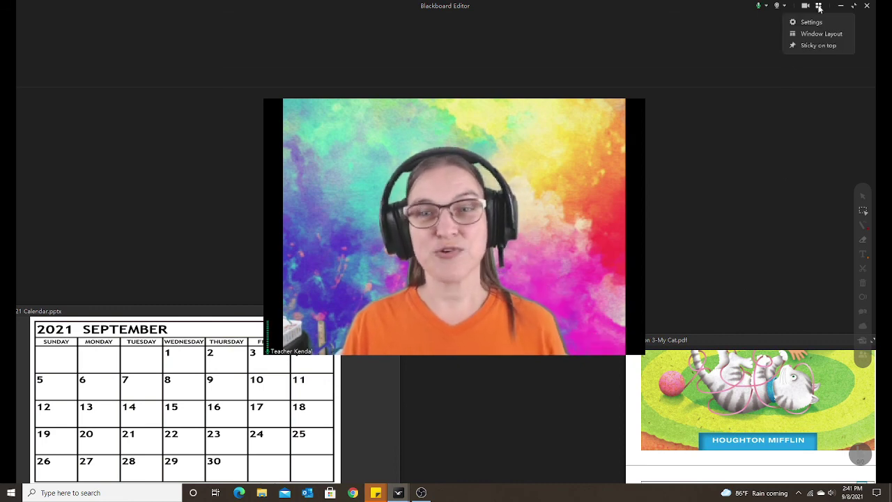
click(813, 34)
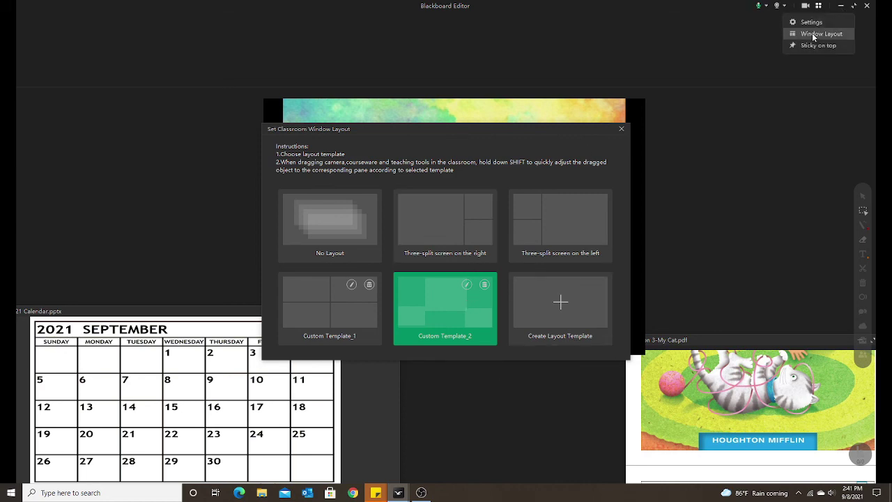
click(424, 310)
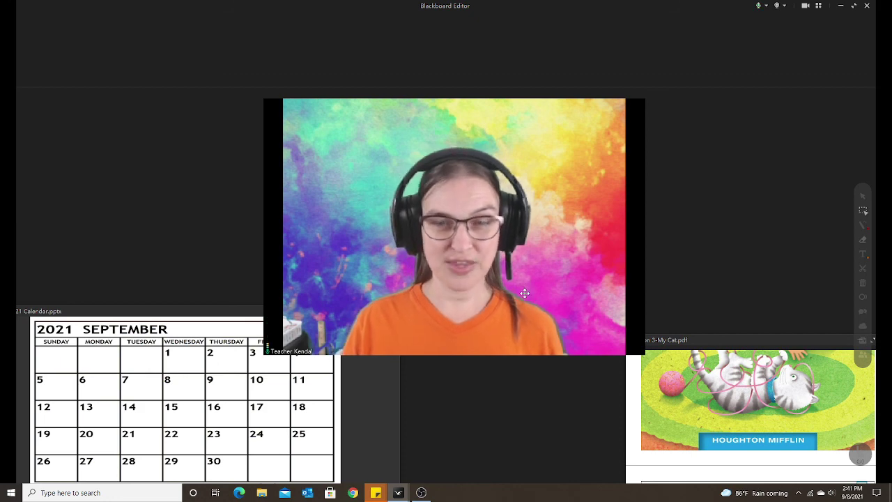
Step: Trash Custom Template_2 in Window Layout, confirm with Yes, and close the dialog
mouse_move(818, 8)
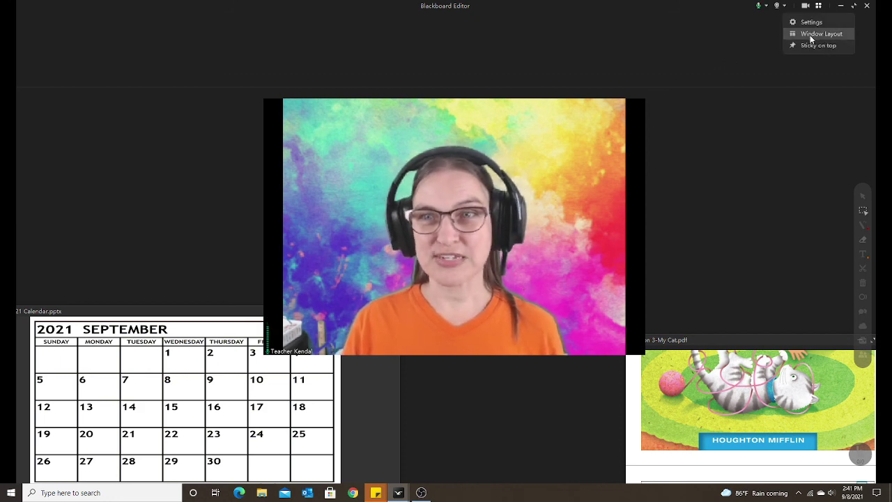
click(812, 34)
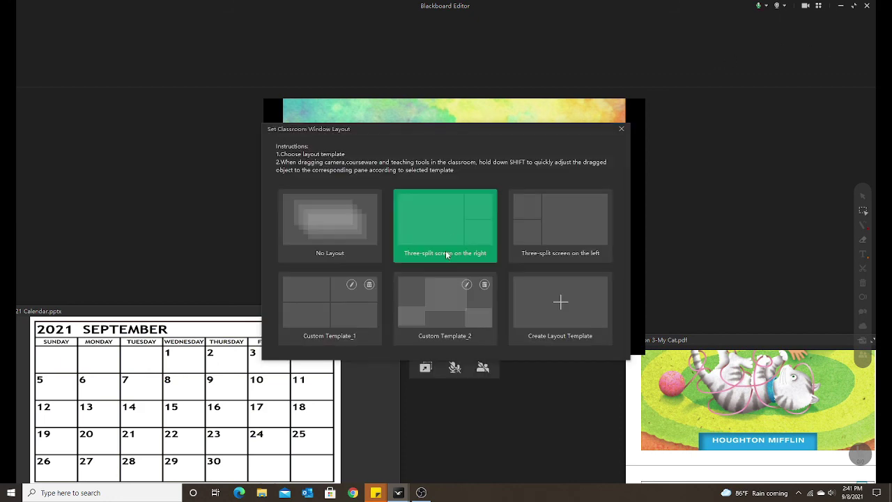
click(485, 285)
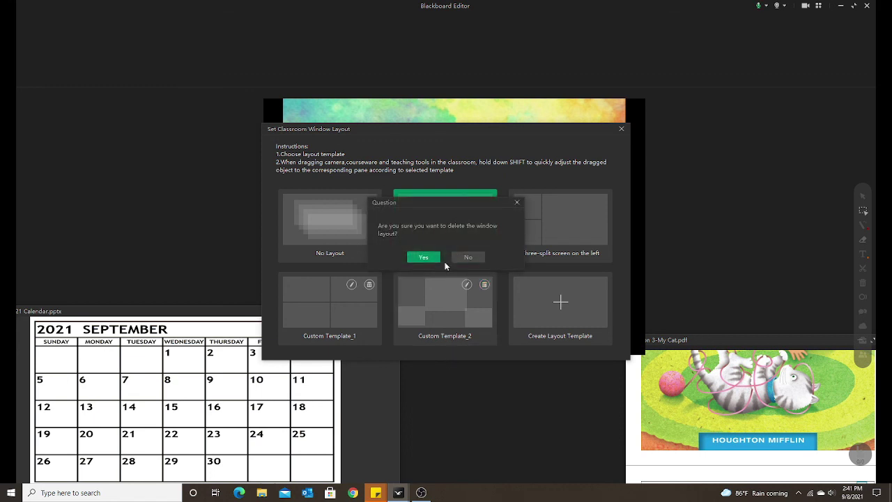
click(424, 258)
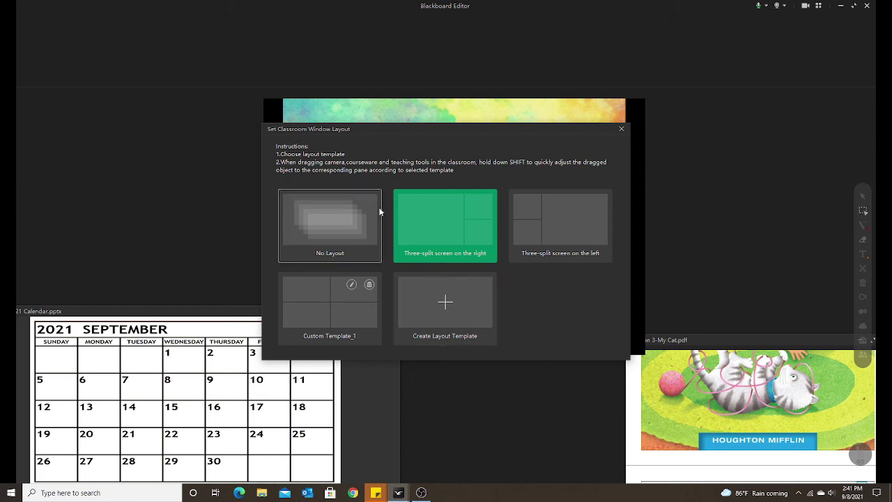
click(621, 130)
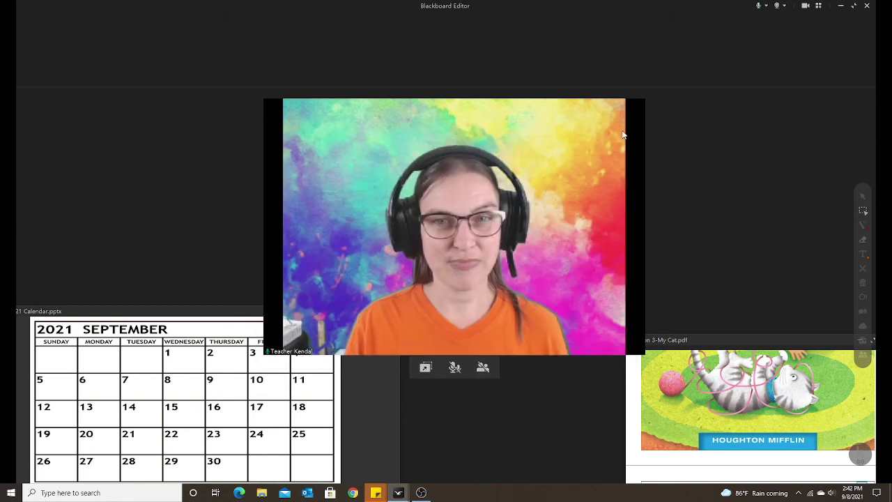